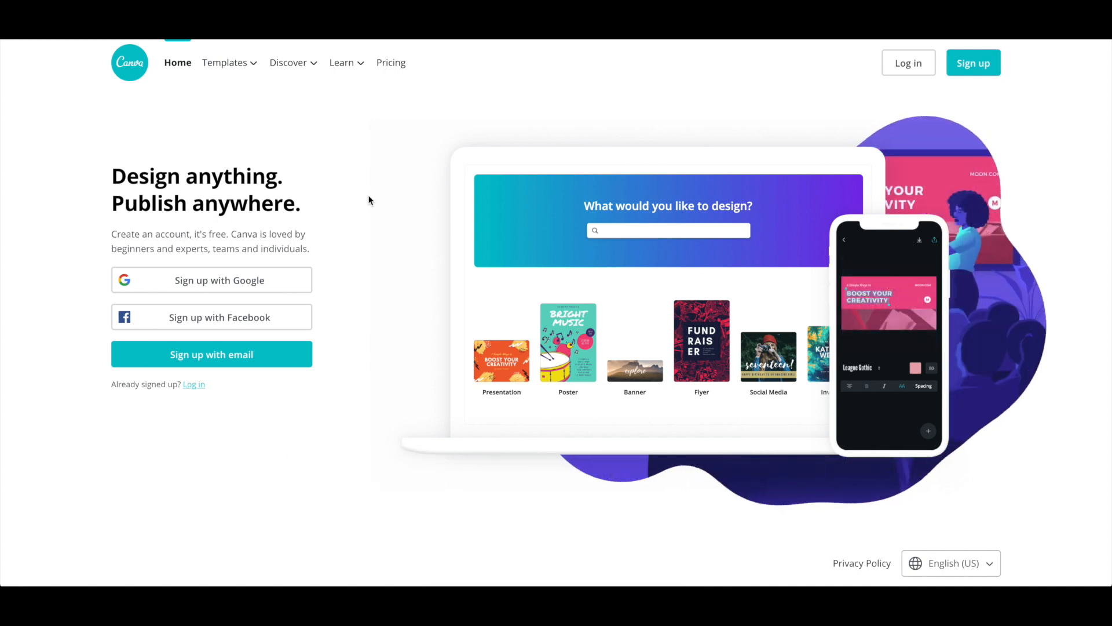
Step: Log in to the account and create a blank custom design 4.2 in wide by 5.4 in high
click(195, 384)
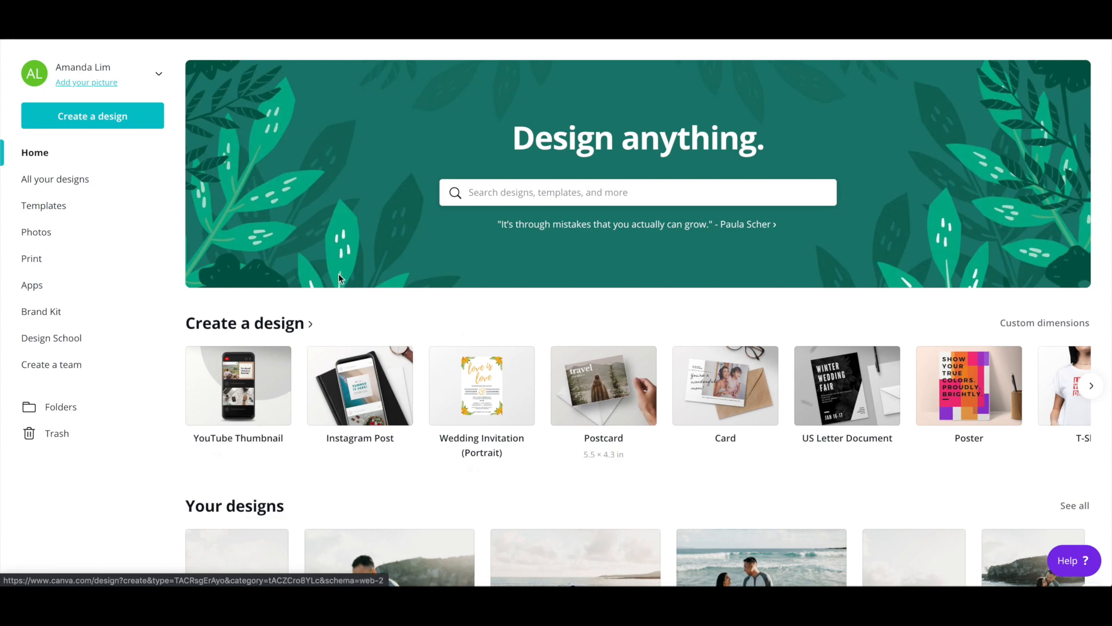
click(125, 118)
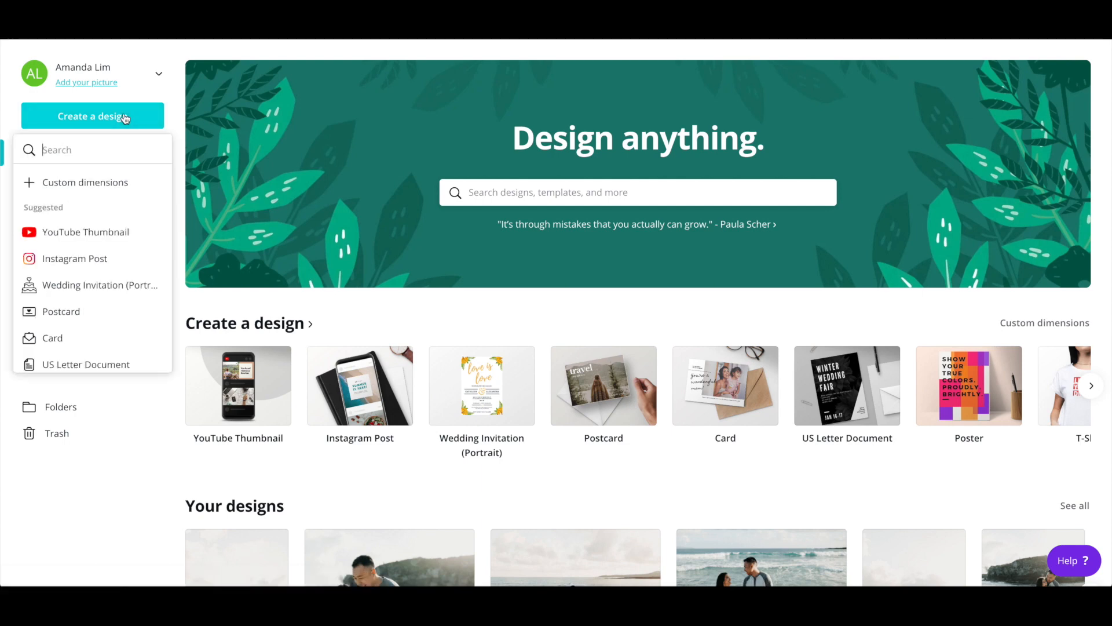
click(87, 188)
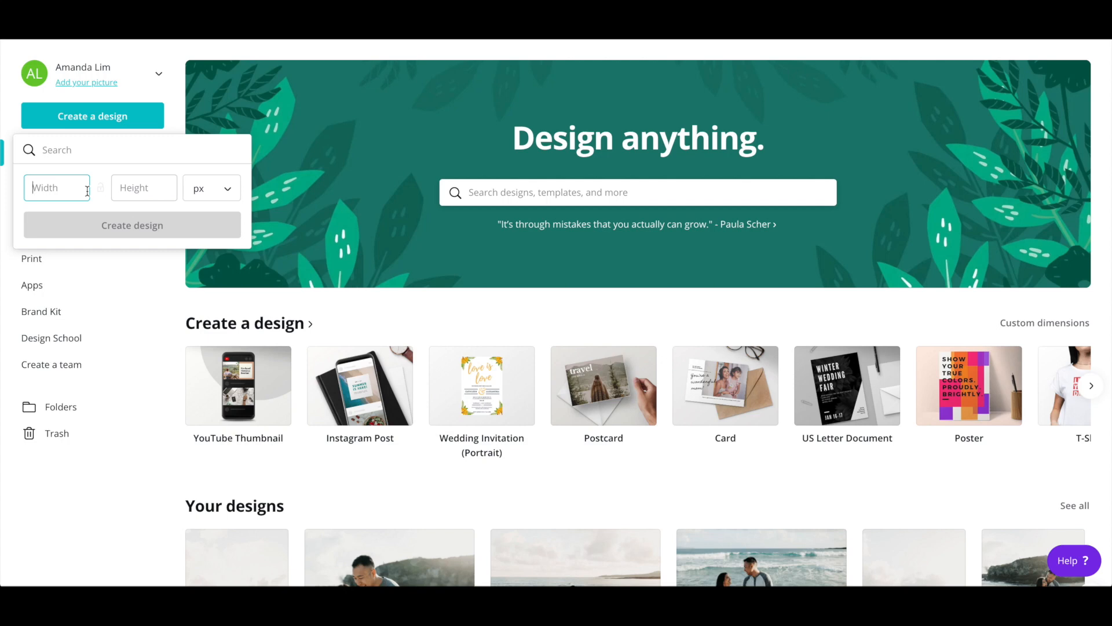
click(209, 203)
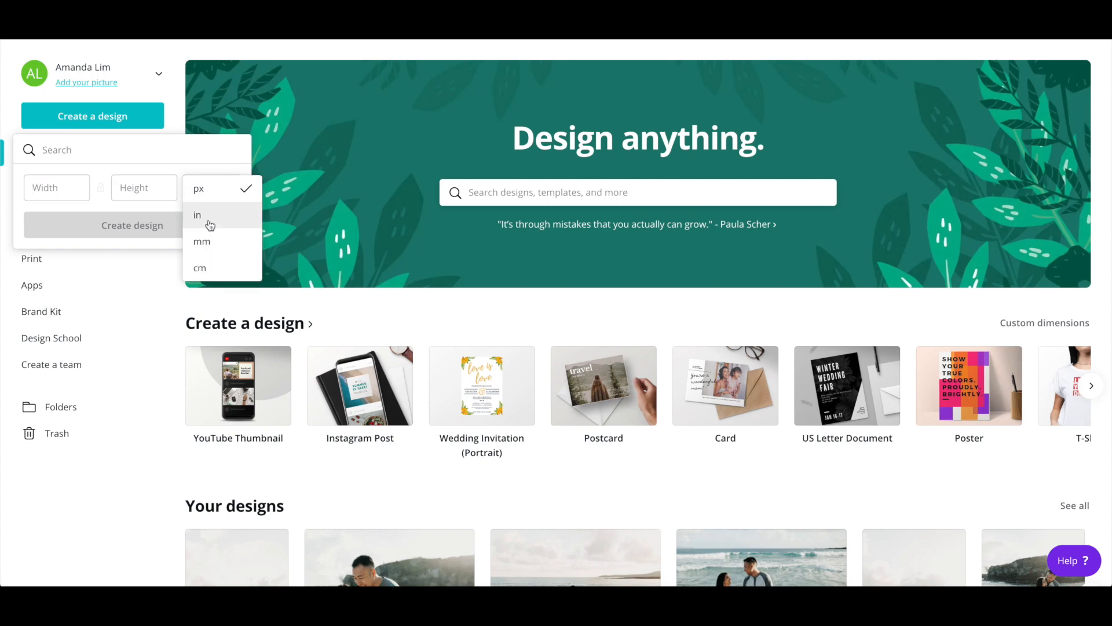
click(209, 225)
click(44, 187)
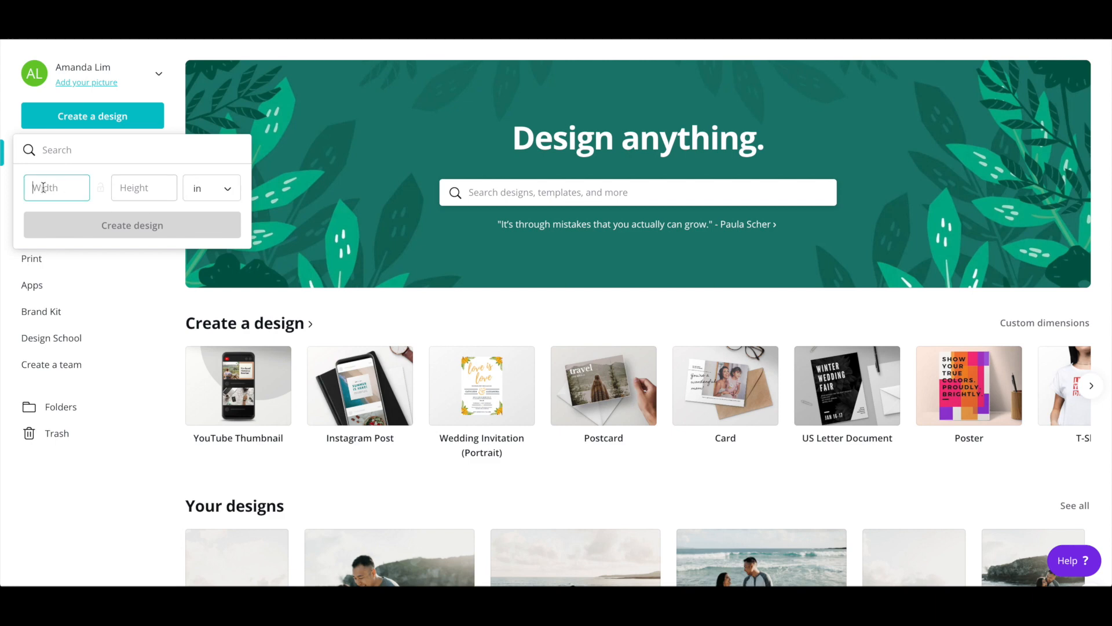
text(4.2)
click(122, 195)
text(5.4)
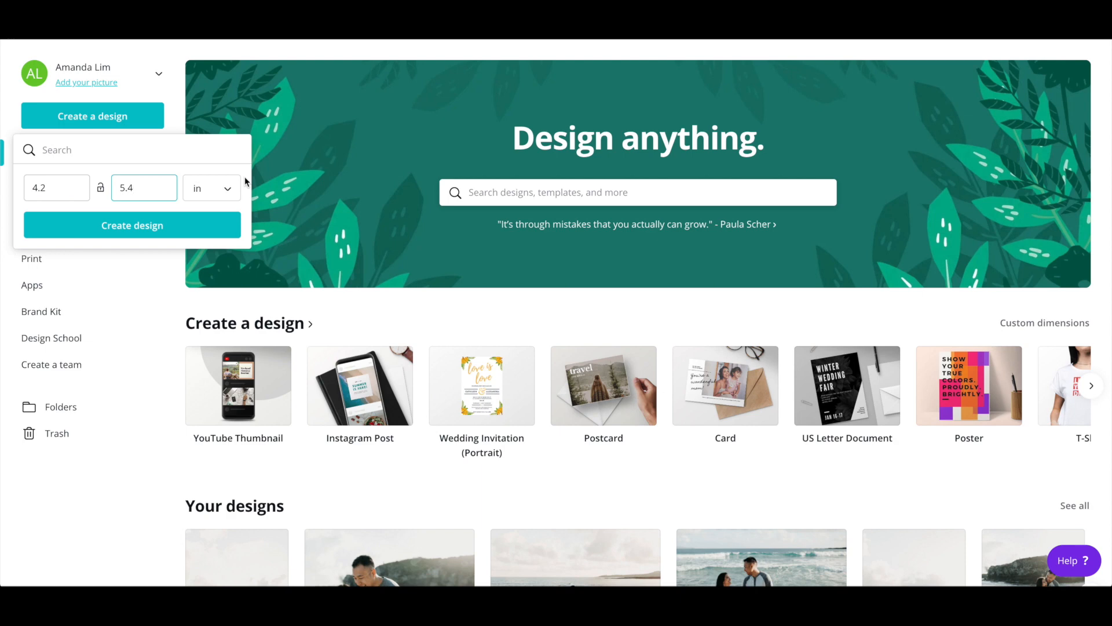
click(163, 225)
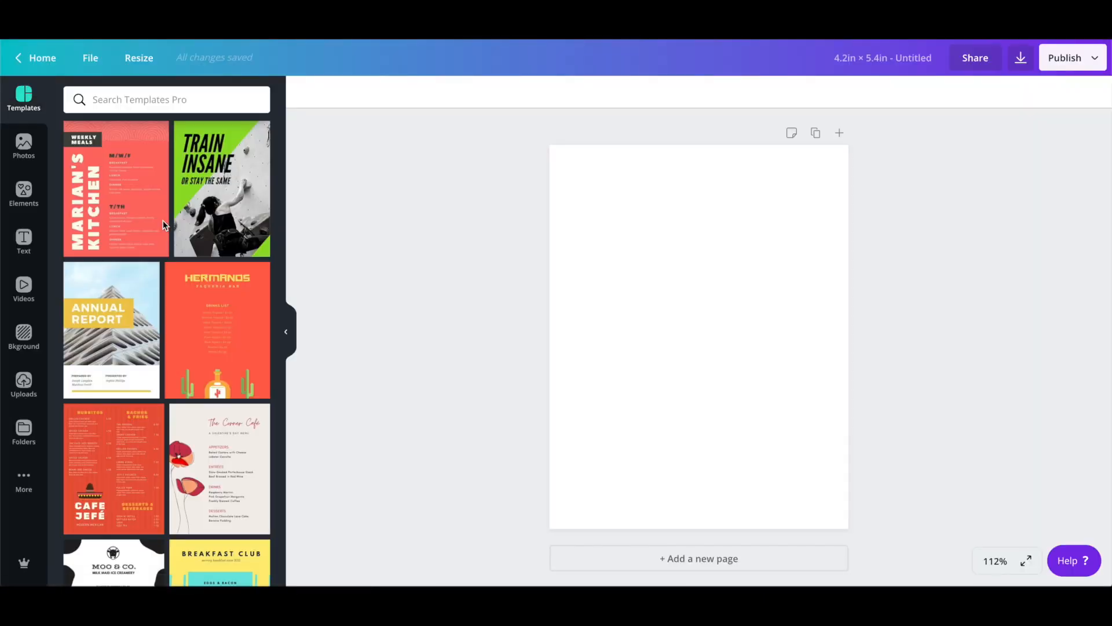
Step: Place the uploaded portrait photo of the couple standing on the rocks, enlarged and positioned to fill the whole page
mouse_move(166, 219)
click(24, 383)
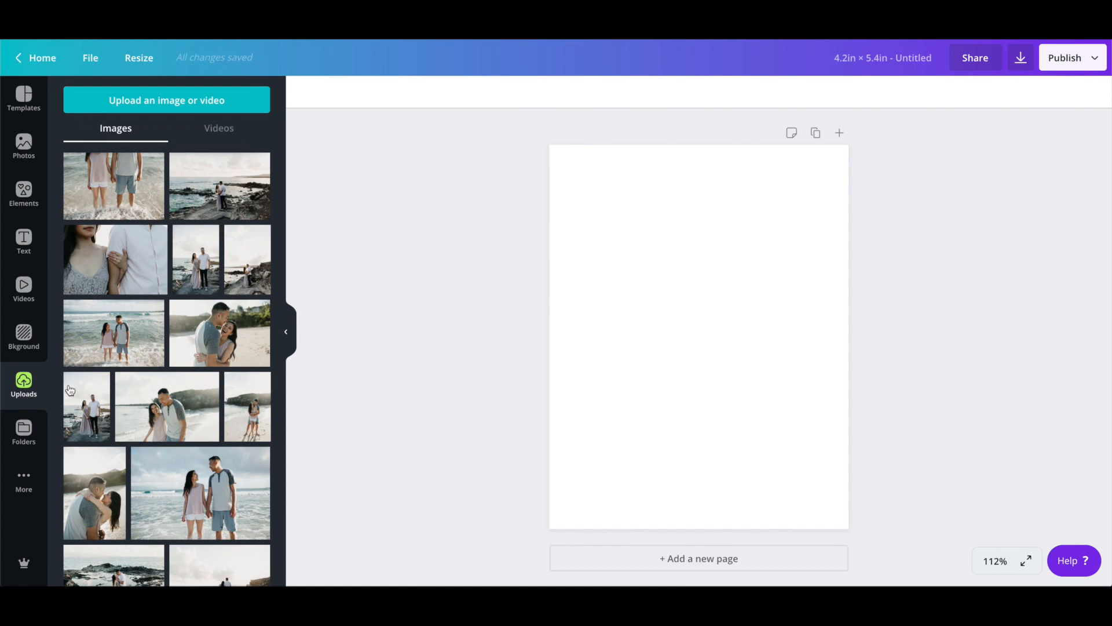
click(89, 409)
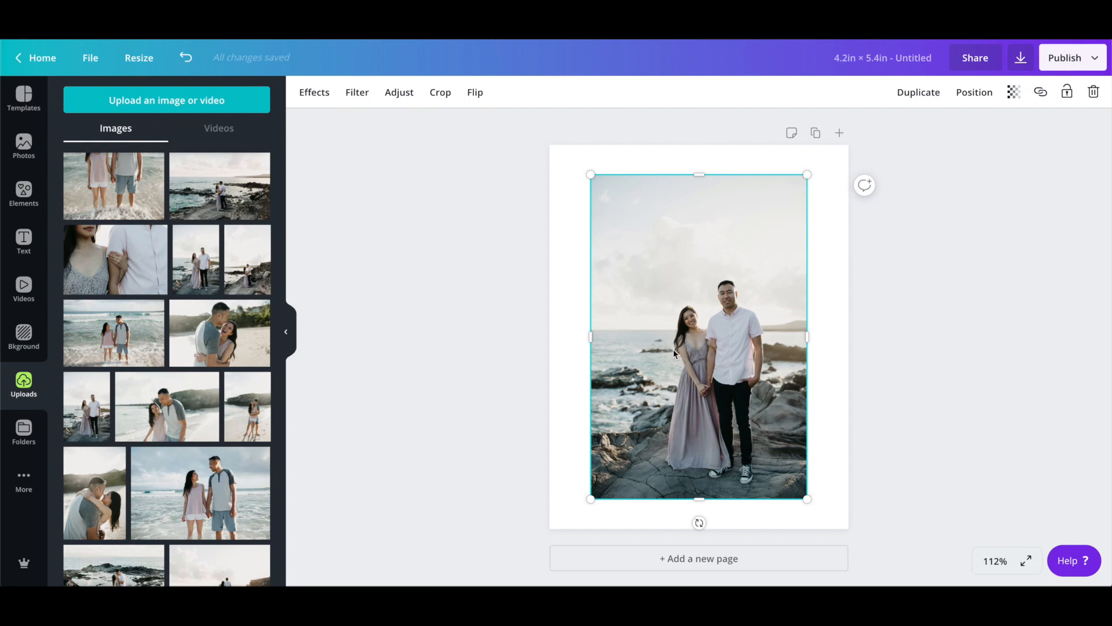
drag(674, 350, 644, 307)
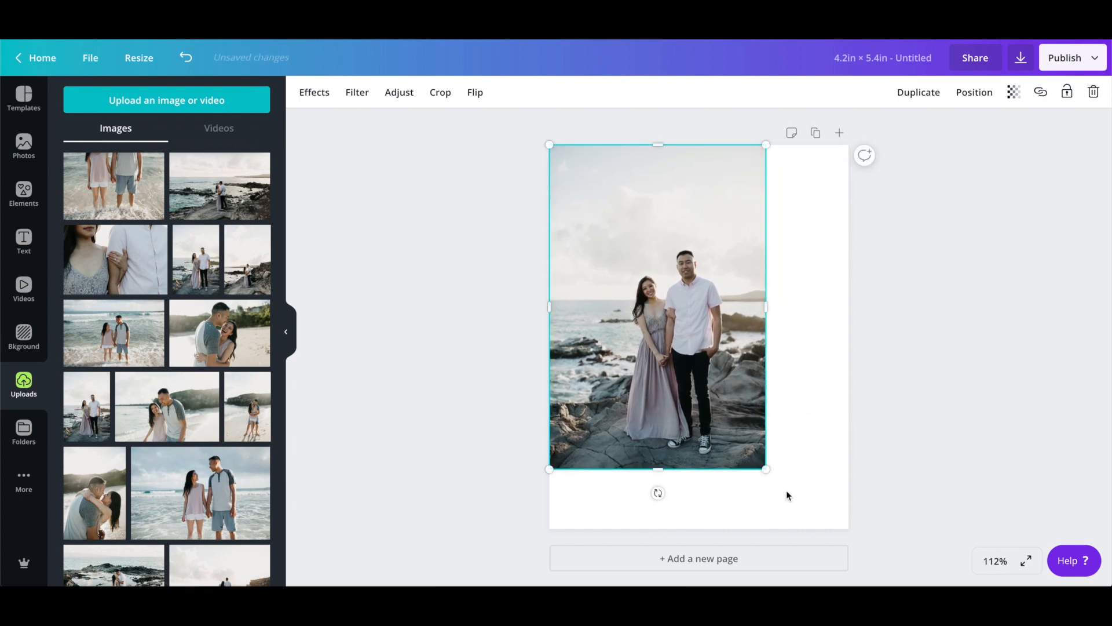
drag(765, 470, 903, 559)
drag(782, 423, 777, 351)
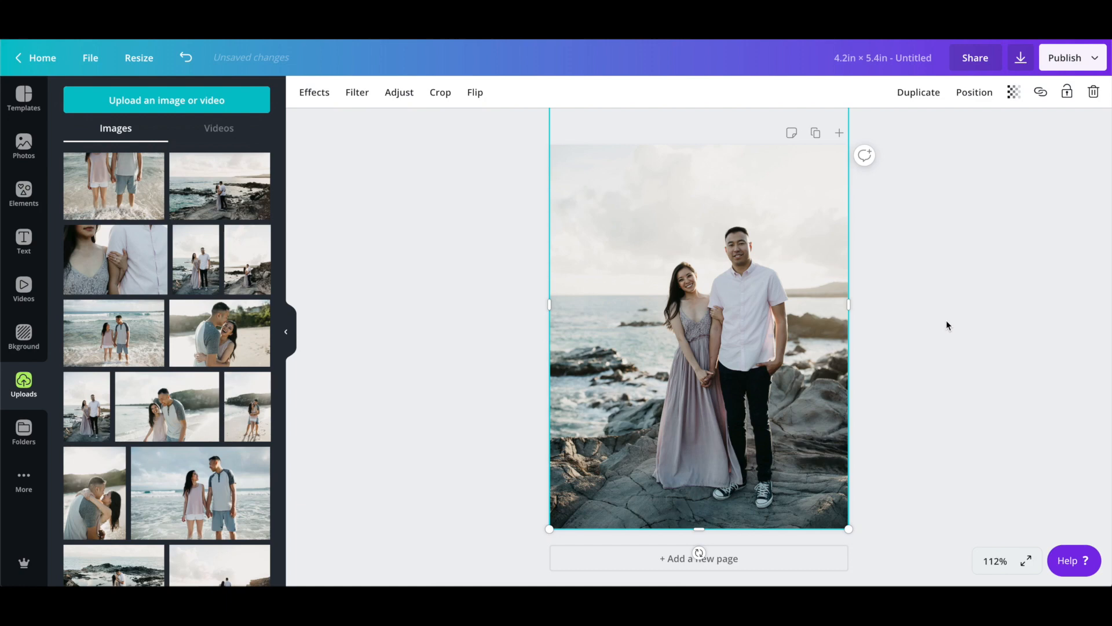
mouse_move(812, 276)
mouse_down()
mouse_move(809, 330)
mouse_move(813, 257)
mouse_move(815, 276)
mouse_up()
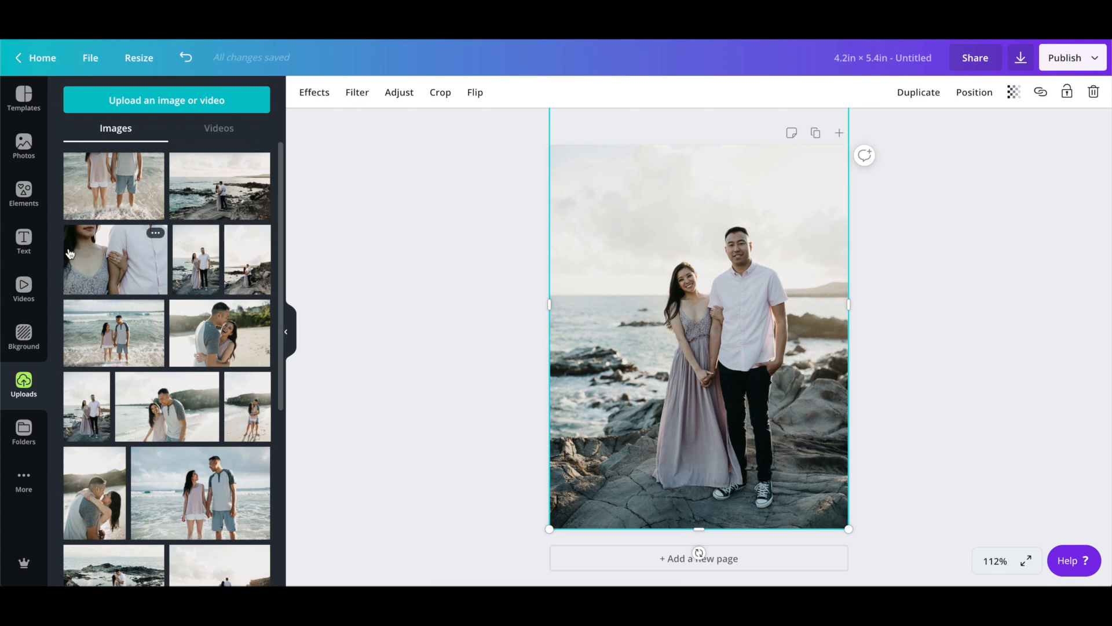
Step: Add a heading over the photo reading "SAVE OUR DATE"
click(23, 243)
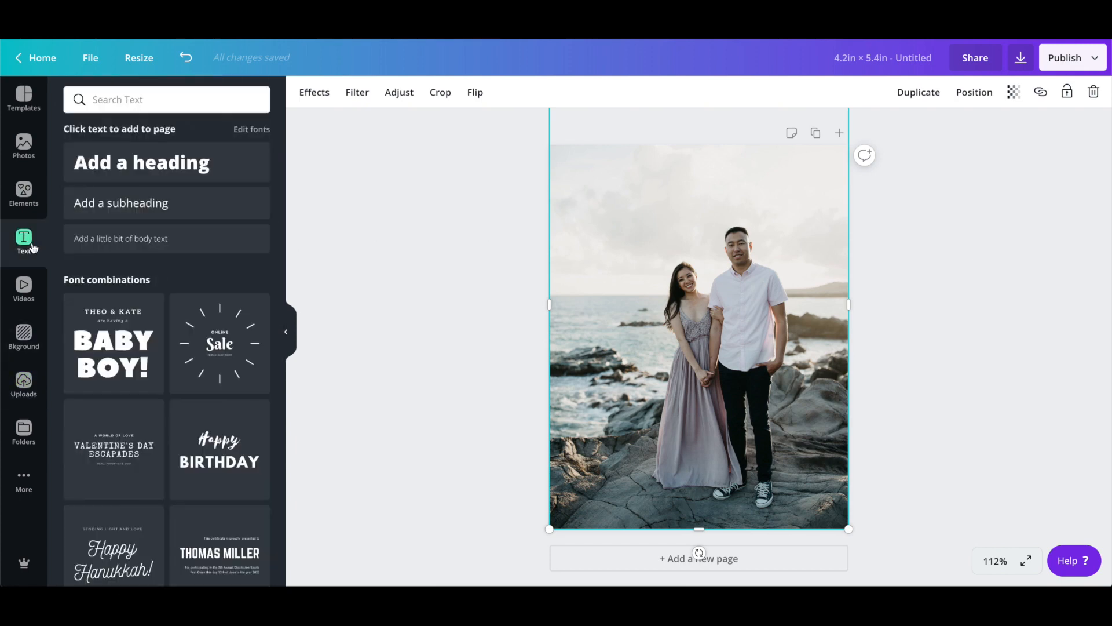
click(184, 162)
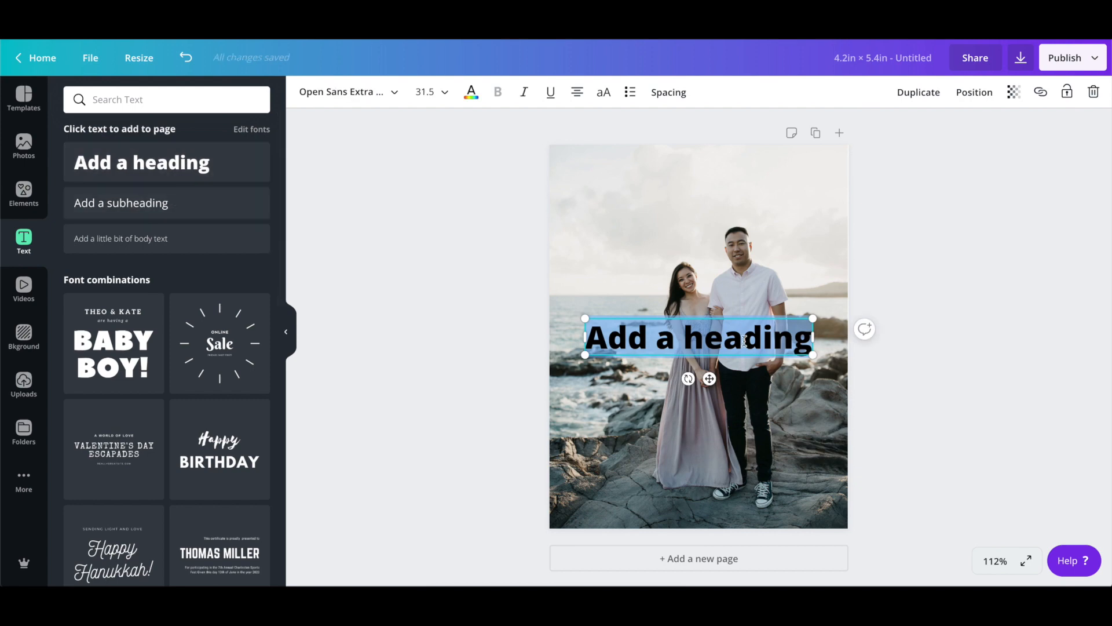
key(BackSpace)
text(SAVE OUR DATE)
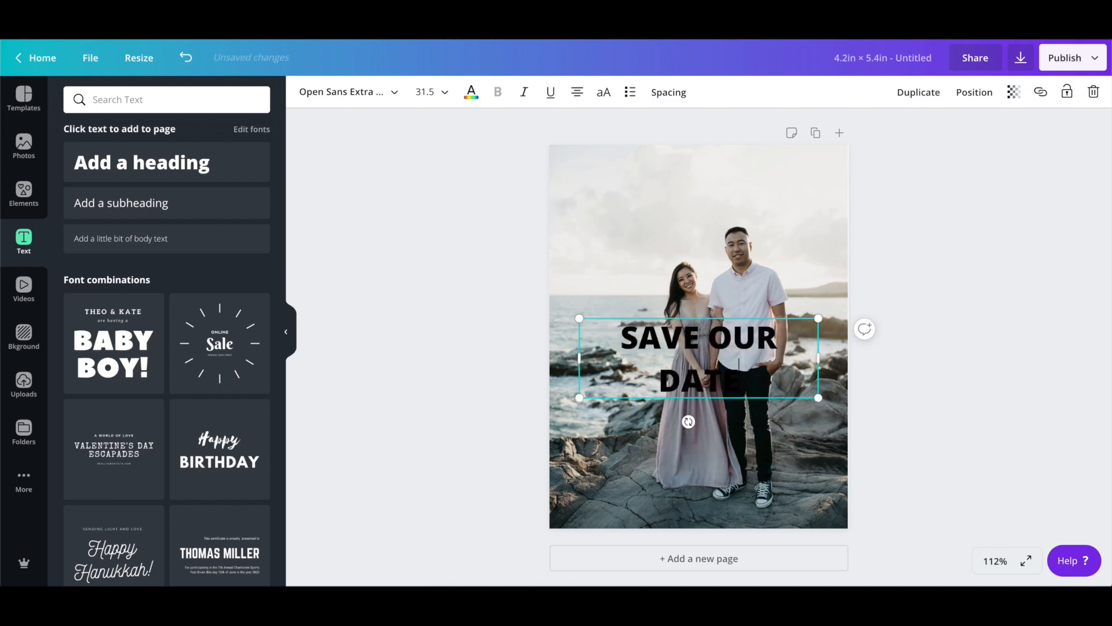
Step: Set the heading's font to Abril Fatface
key(ctrl+a)
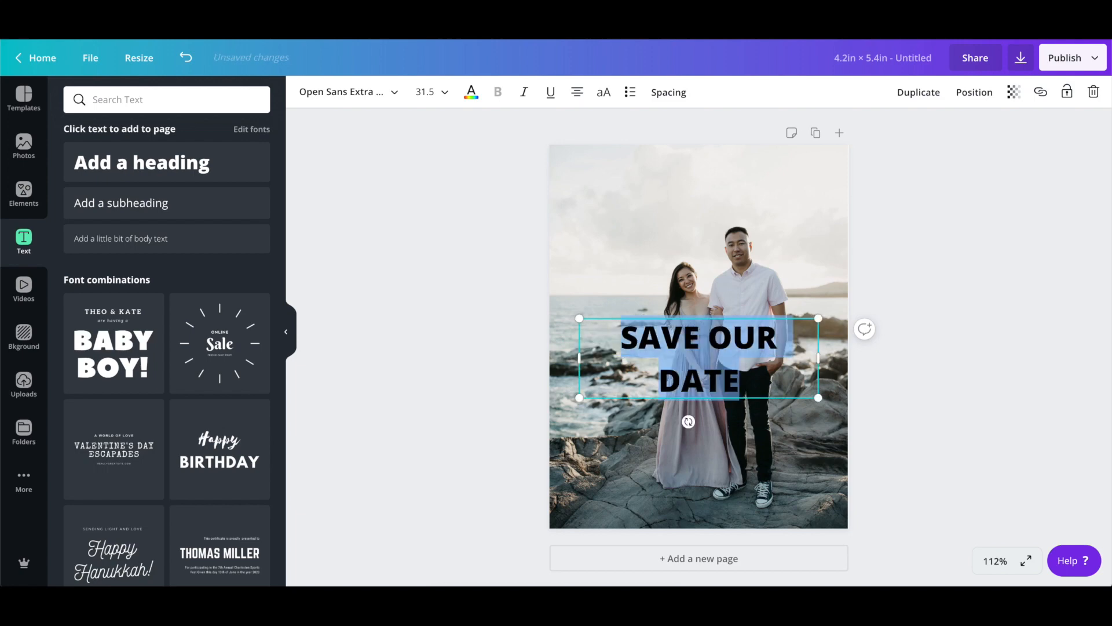
click(392, 93)
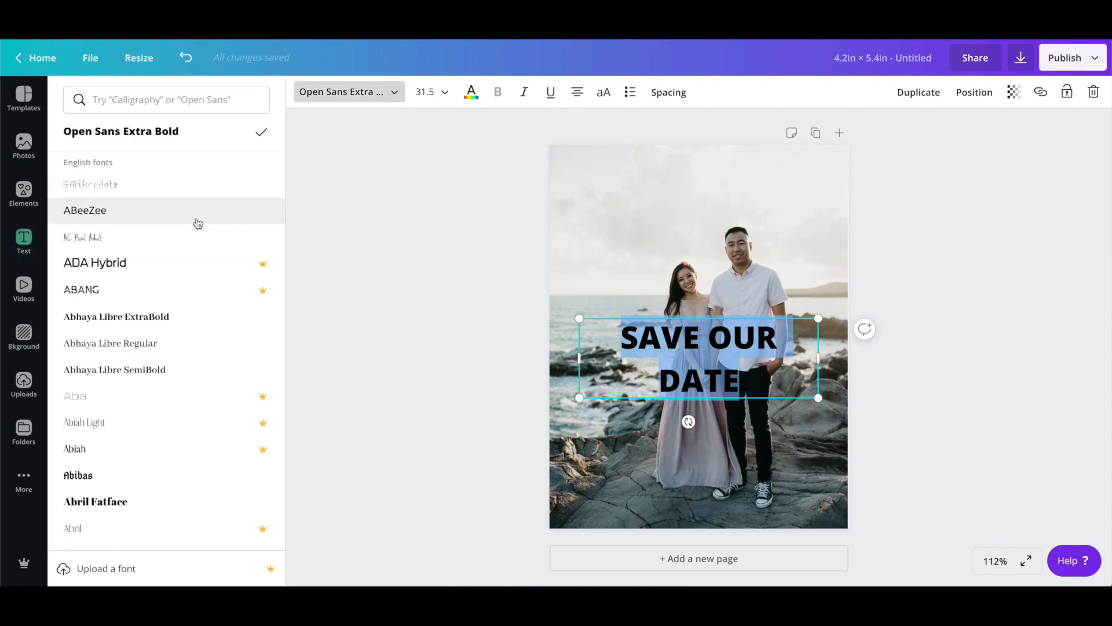
scroll(197, 367, down, 4)
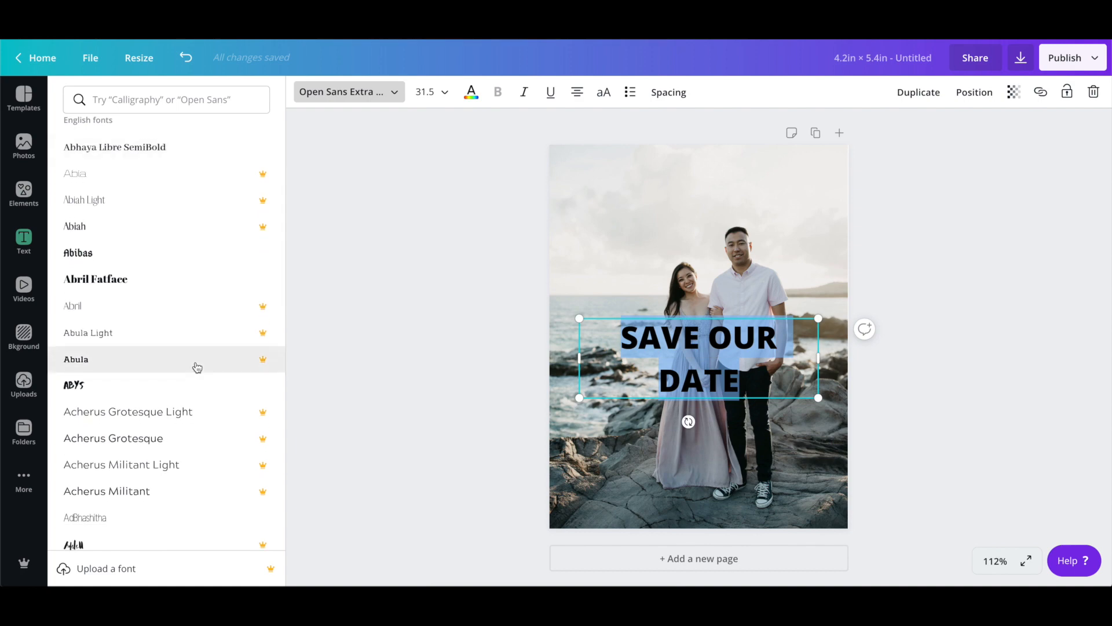
scroll(197, 367, down, 2)
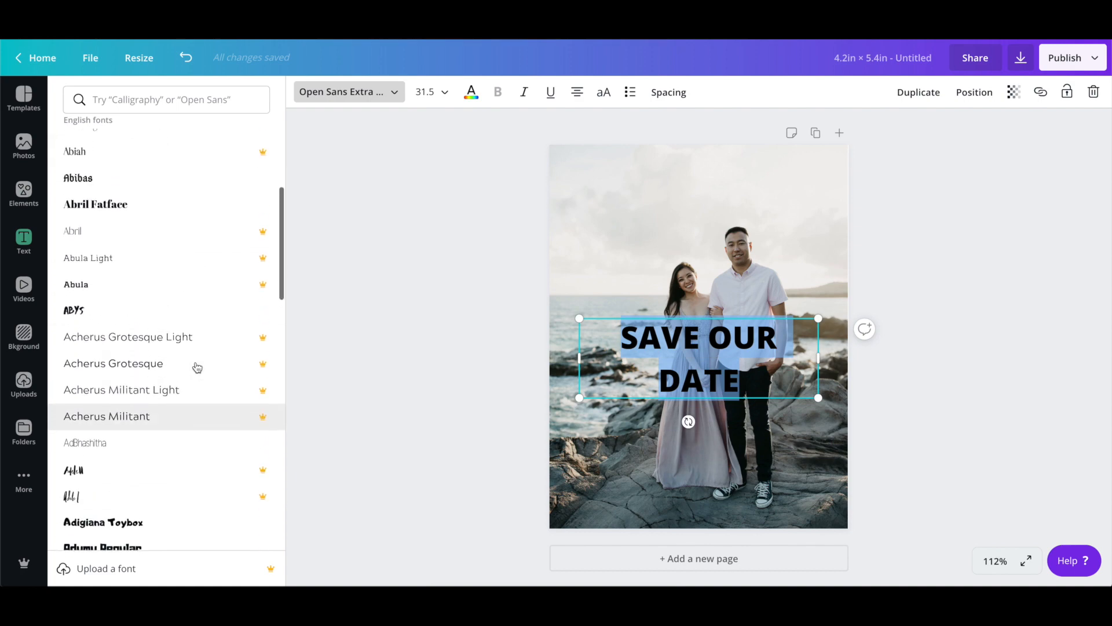
scroll(197, 368, up, 1)
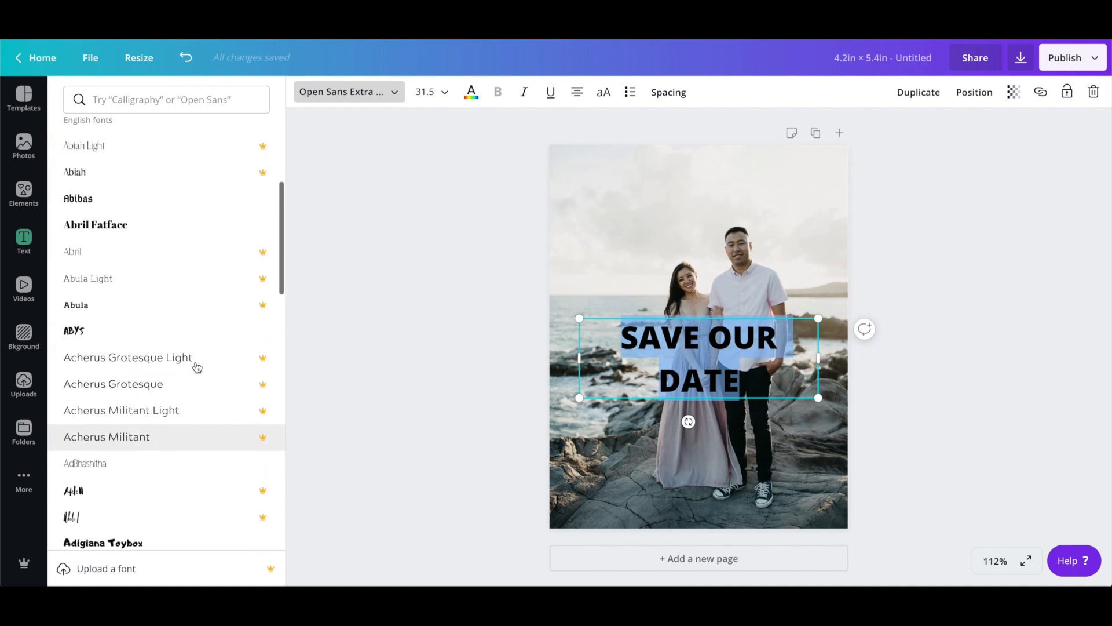
click(130, 228)
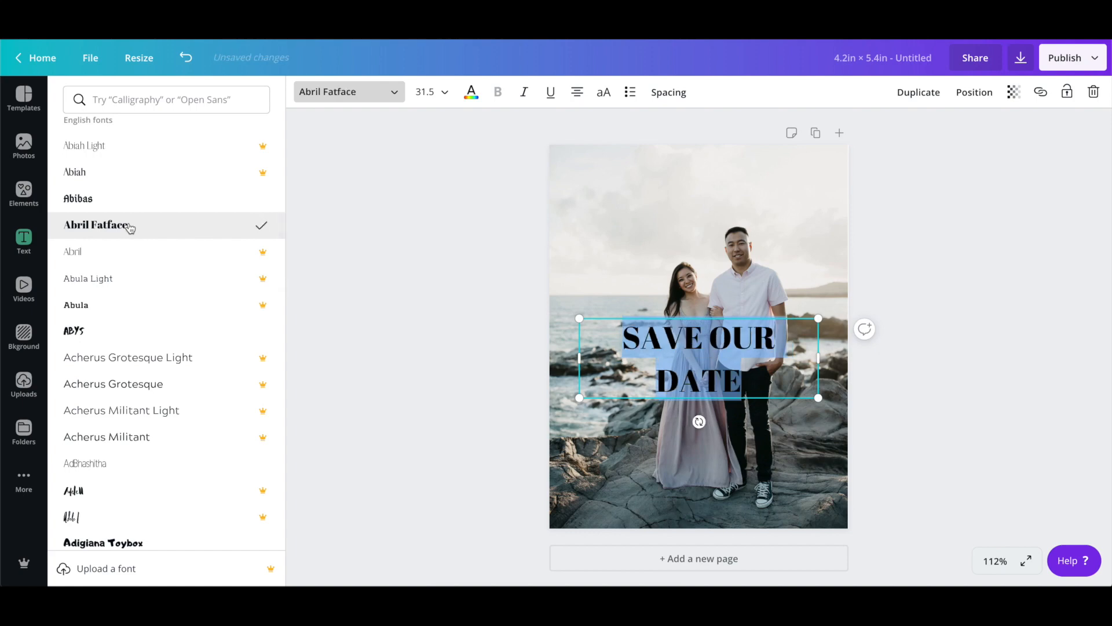
Step: Widen the heading to a single centred line and restyle it as lowercase "save our date" in the calligraphy font Playlist Script
drag(579, 358, 534, 358)
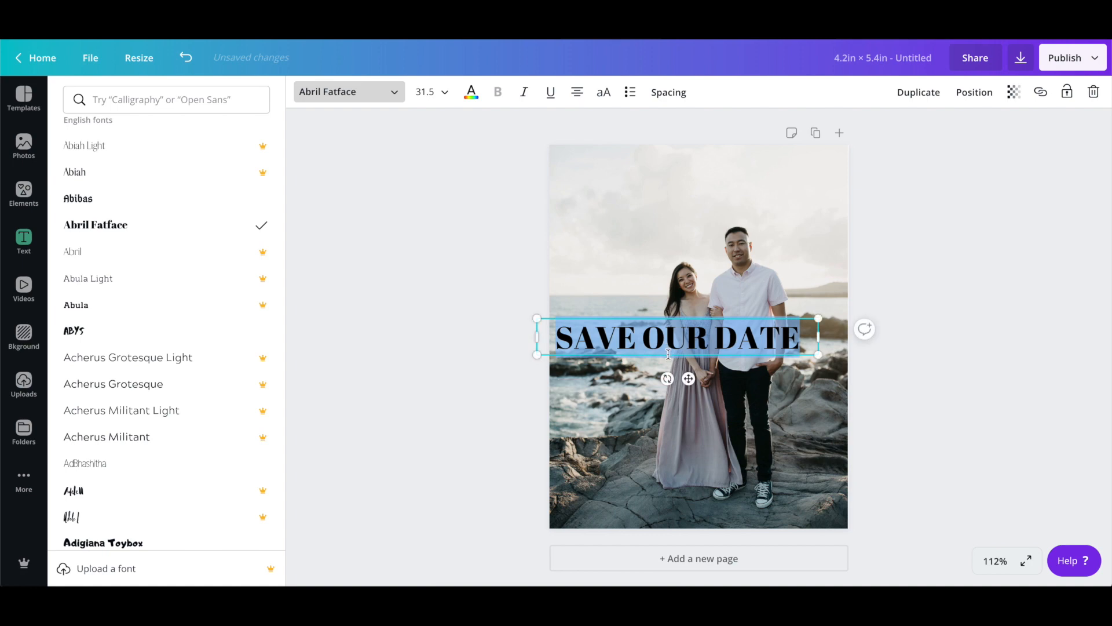
drag(668, 357, 681, 361)
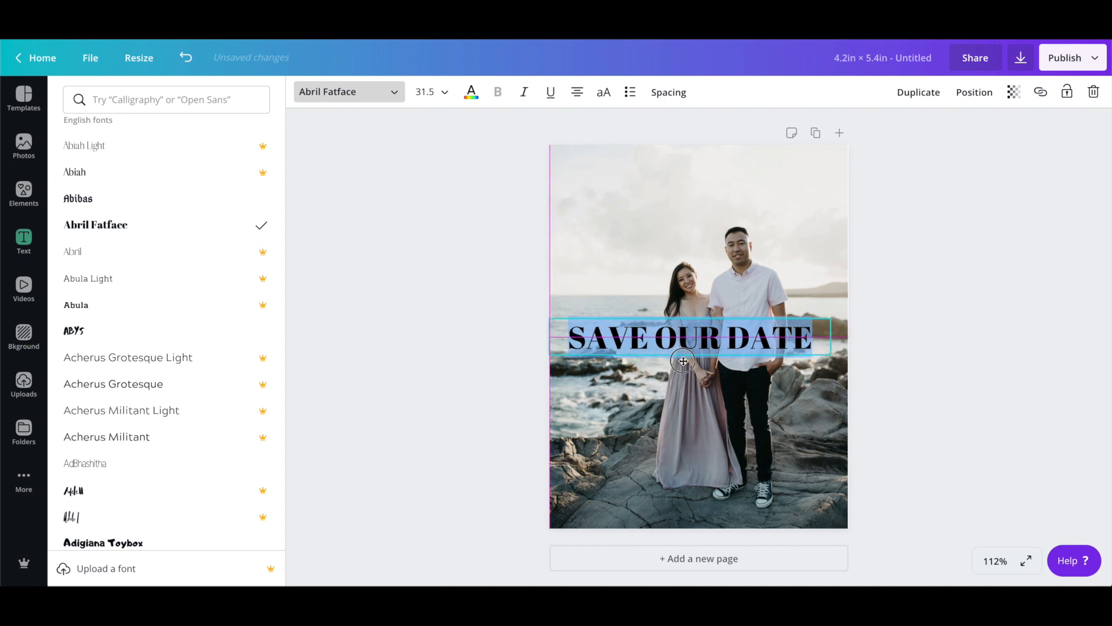
click(166, 100)
text(CALLI)
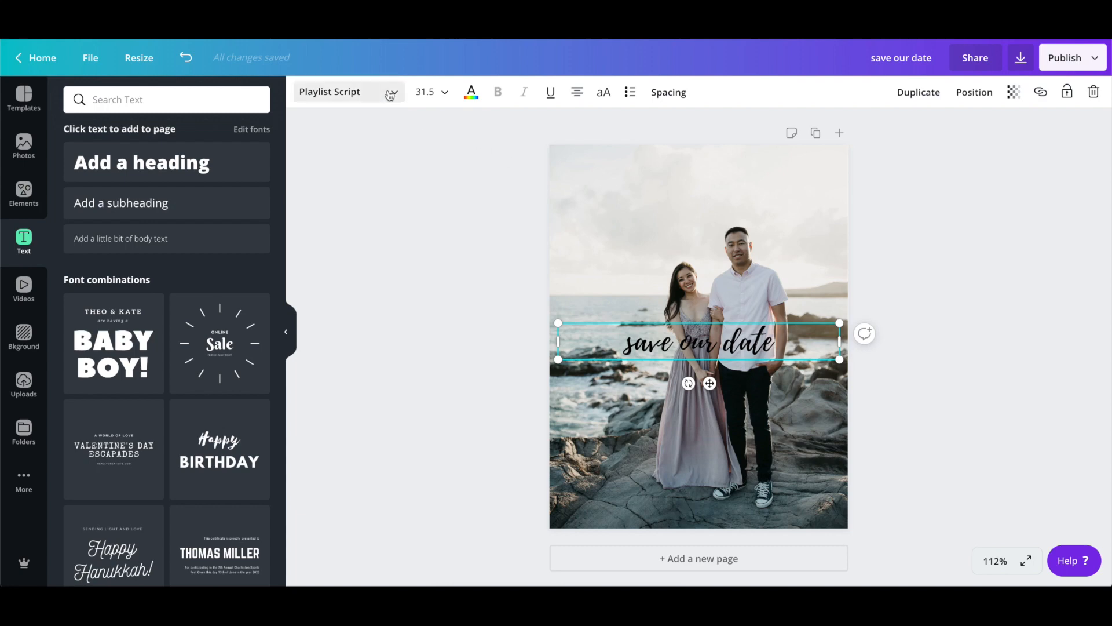
Step: Set the "save our date" heading to font size 50 and colour it white
triple_click(709, 350)
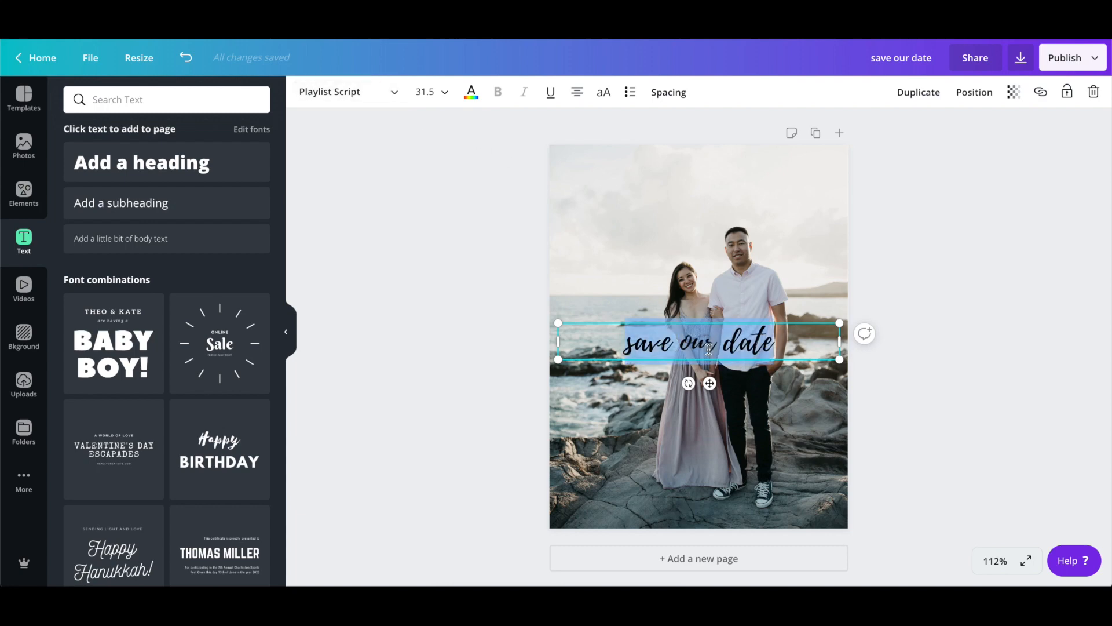
click(439, 92)
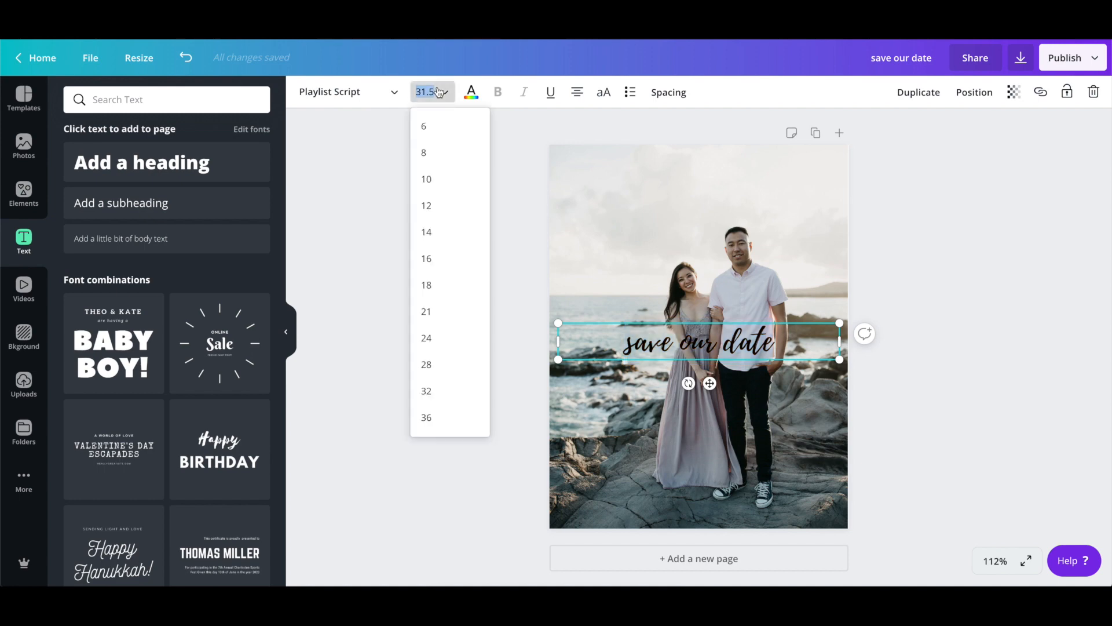
scroll(438, 426, down, 2)
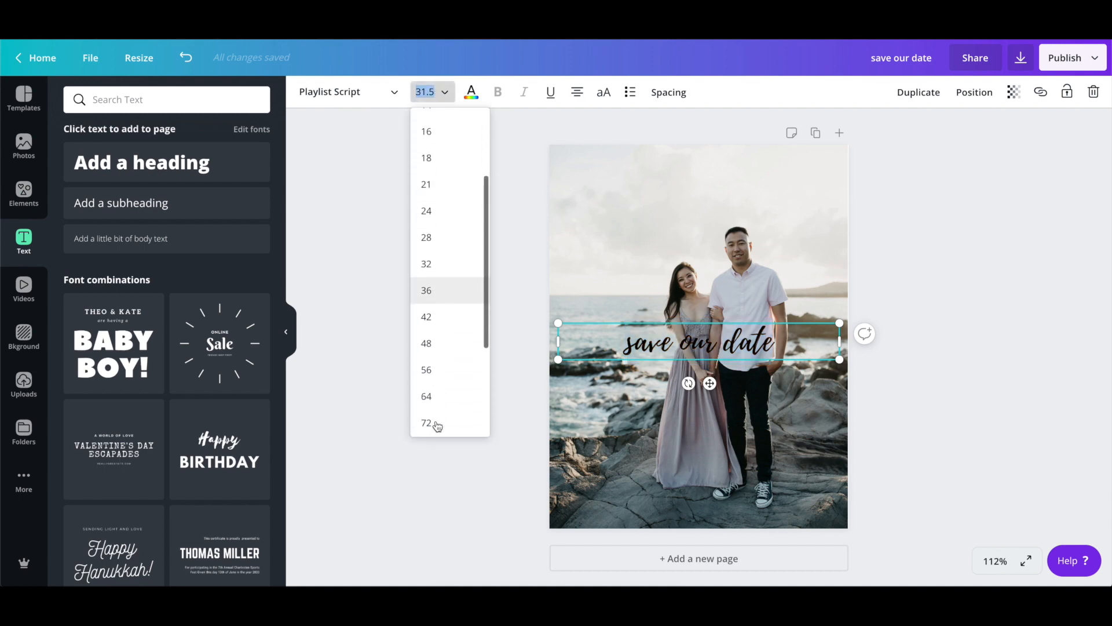
text(50)
key(Return)
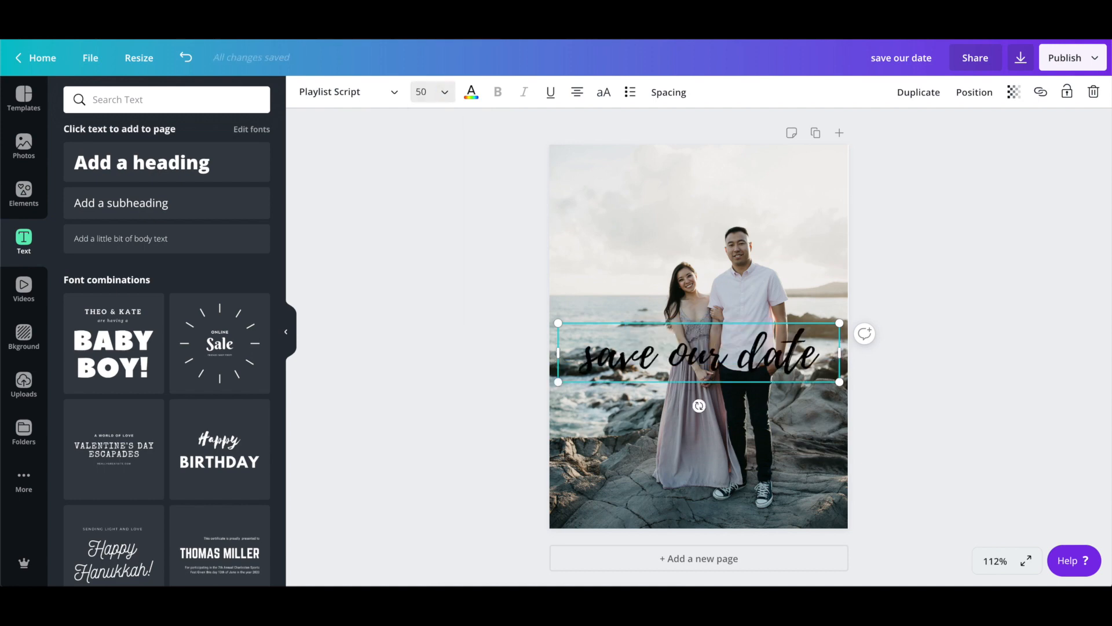
click(473, 95)
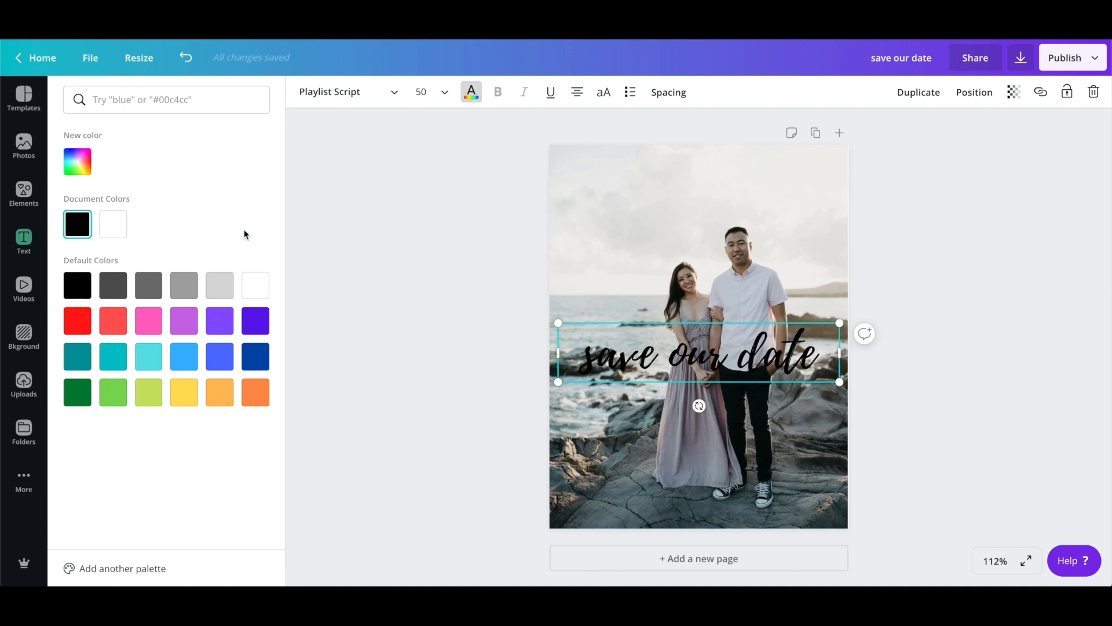
click(114, 231)
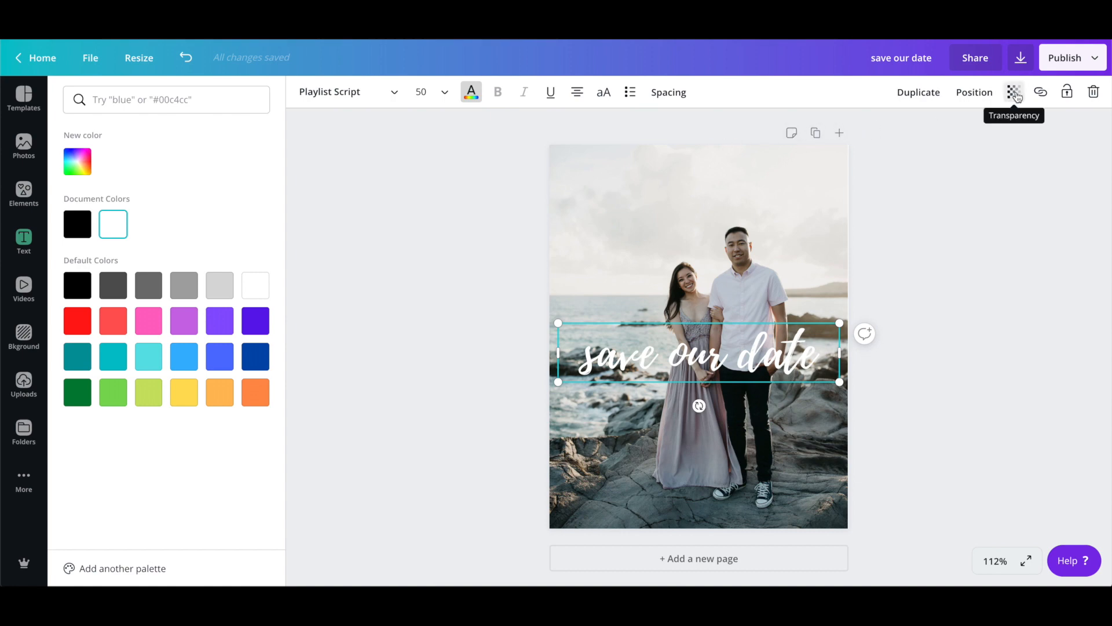
Step: Make the heading slightly transparent and move it up into the sky above the couple's heads
click(1015, 93)
mouse_move(985, 127)
mouse_down()
mouse_move(924, 133)
mouse_move(972, 134)
mouse_up()
drag(742, 357, 742, 196)
click(903, 449)
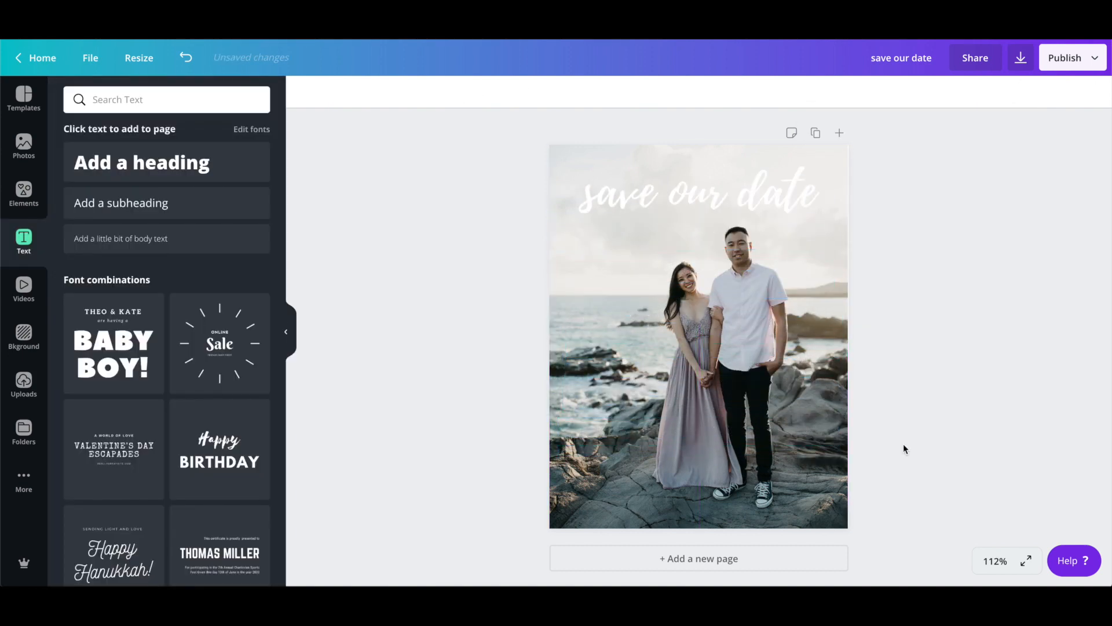
Step: Add a subheading with the couple's first names in capitals joined by "&" and set its font to Abril Fatface
click(213, 203)
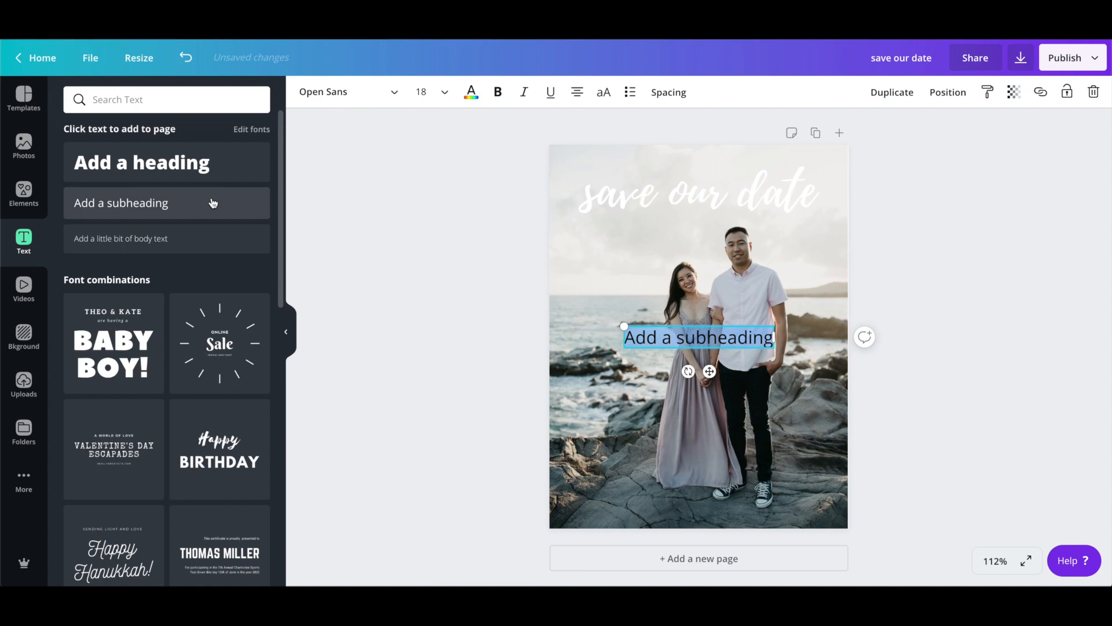
text(AMANDA & KURT)
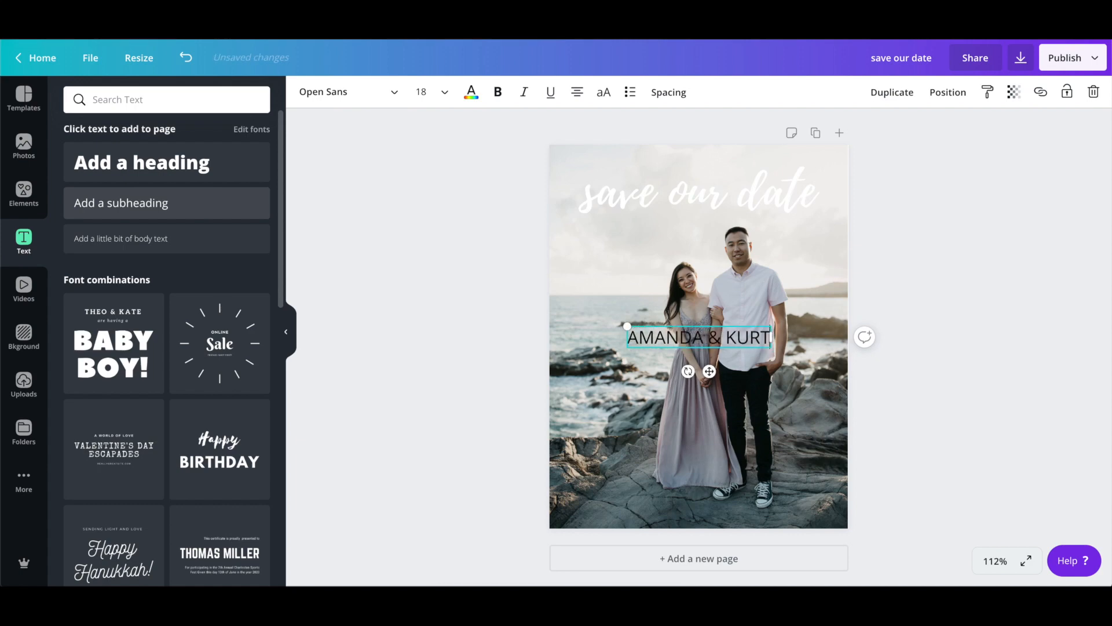
key(ctrl+a)
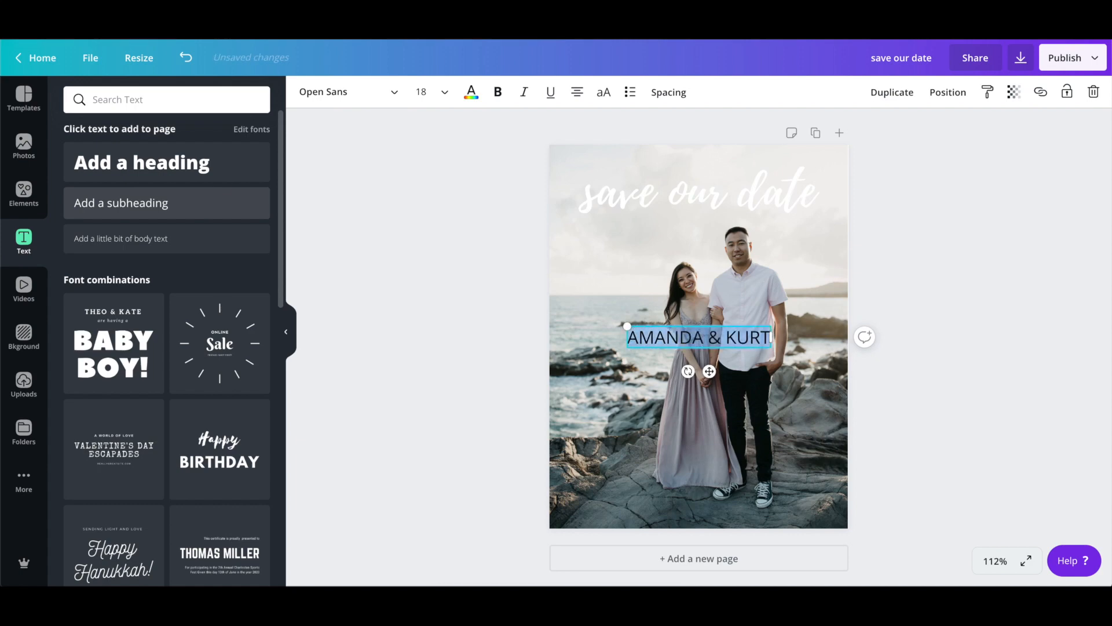
click(373, 99)
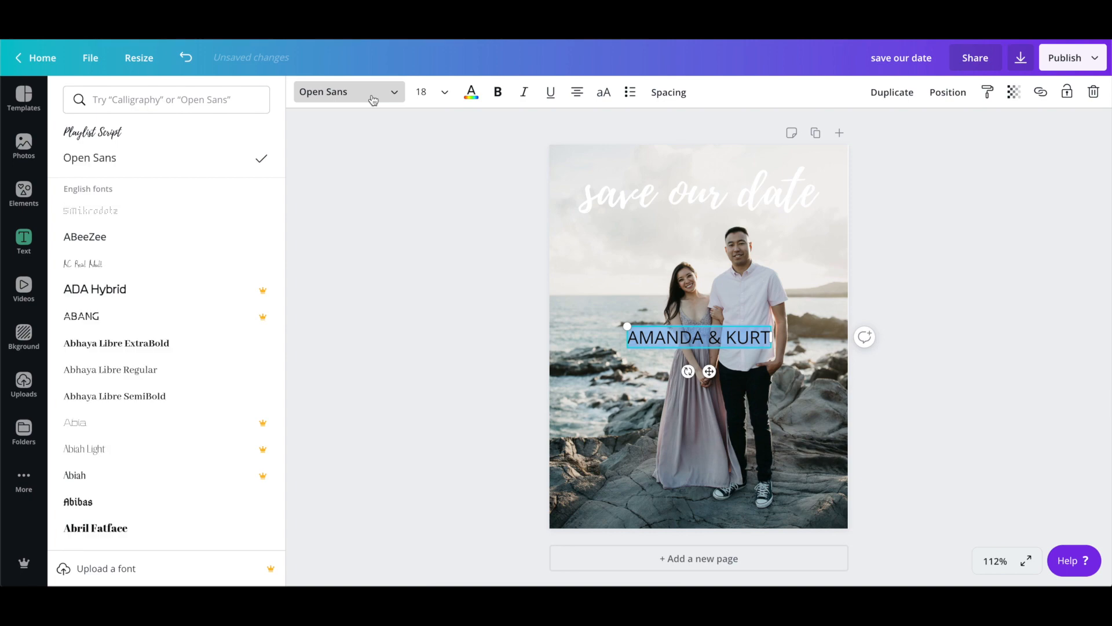
scroll(214, 269, down, 4)
click(169, 315)
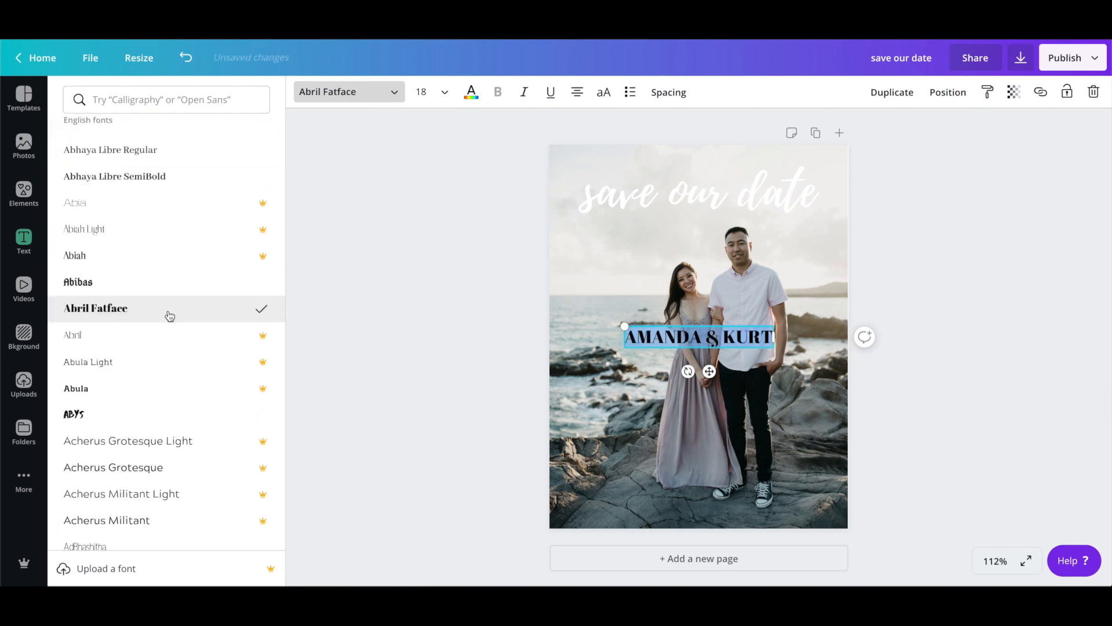
Step: Set the letter spacing of the couple's names to 92 and colour the text white
click(667, 94)
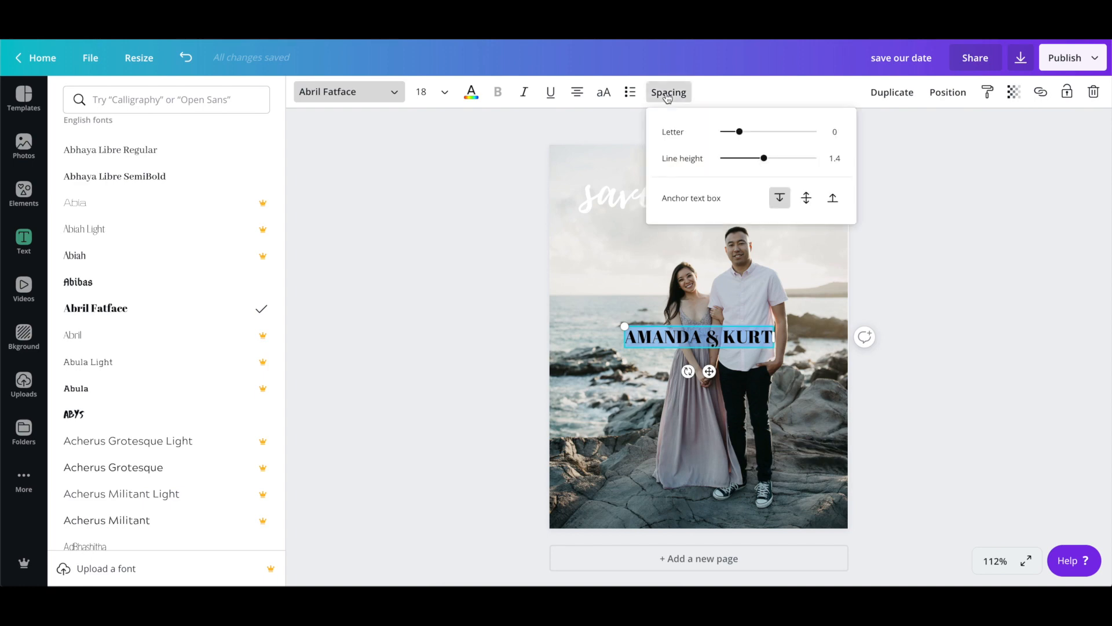
drag(738, 132, 749, 132)
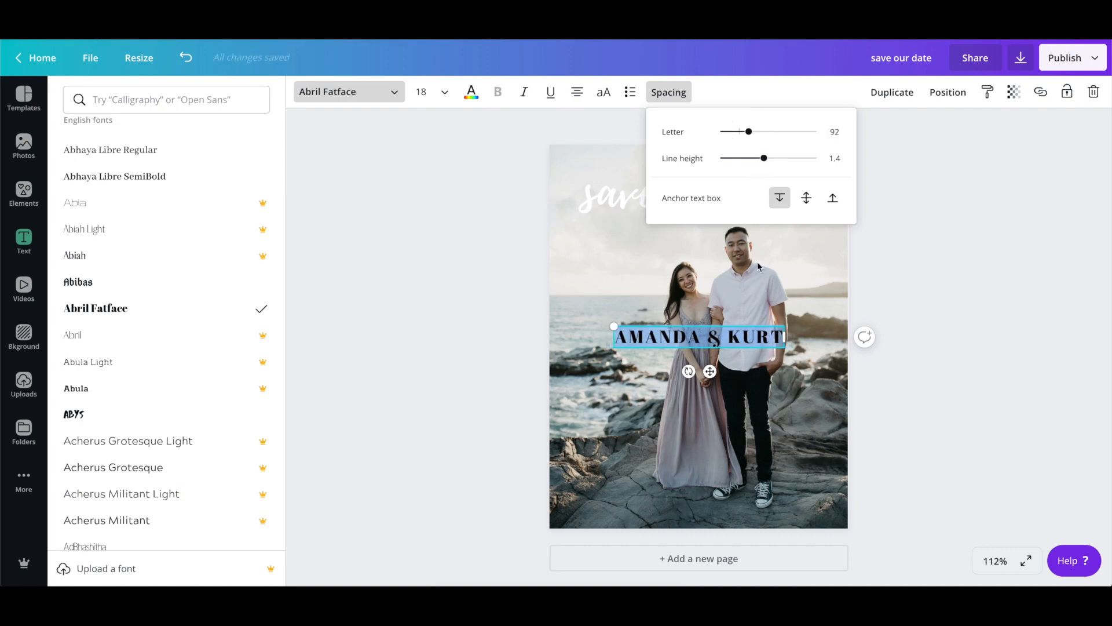
click(737, 337)
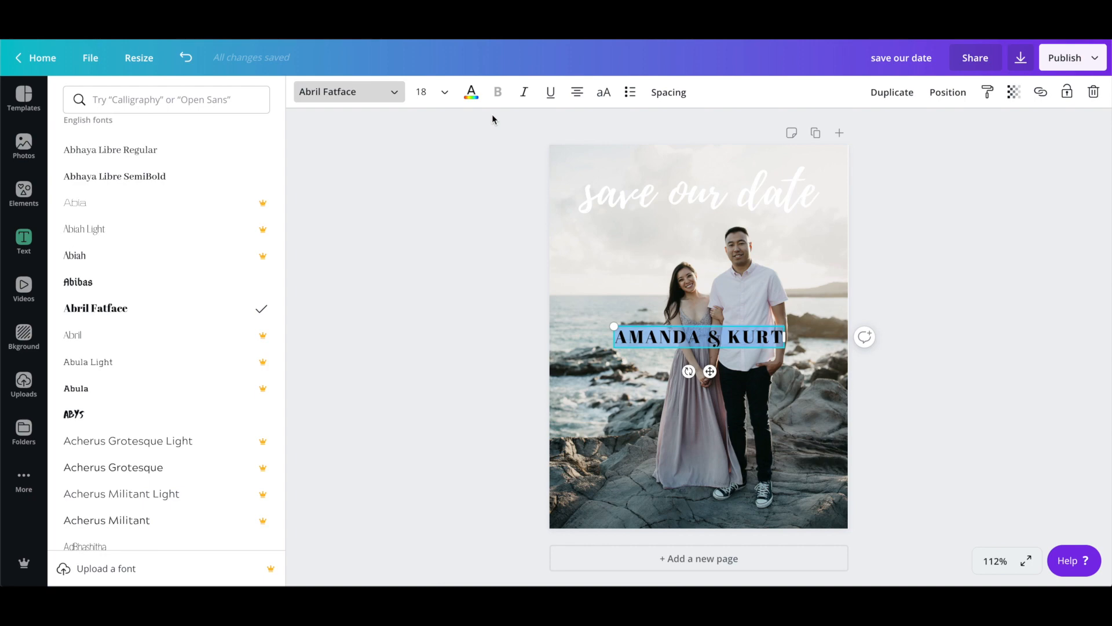
click(472, 93)
click(113, 225)
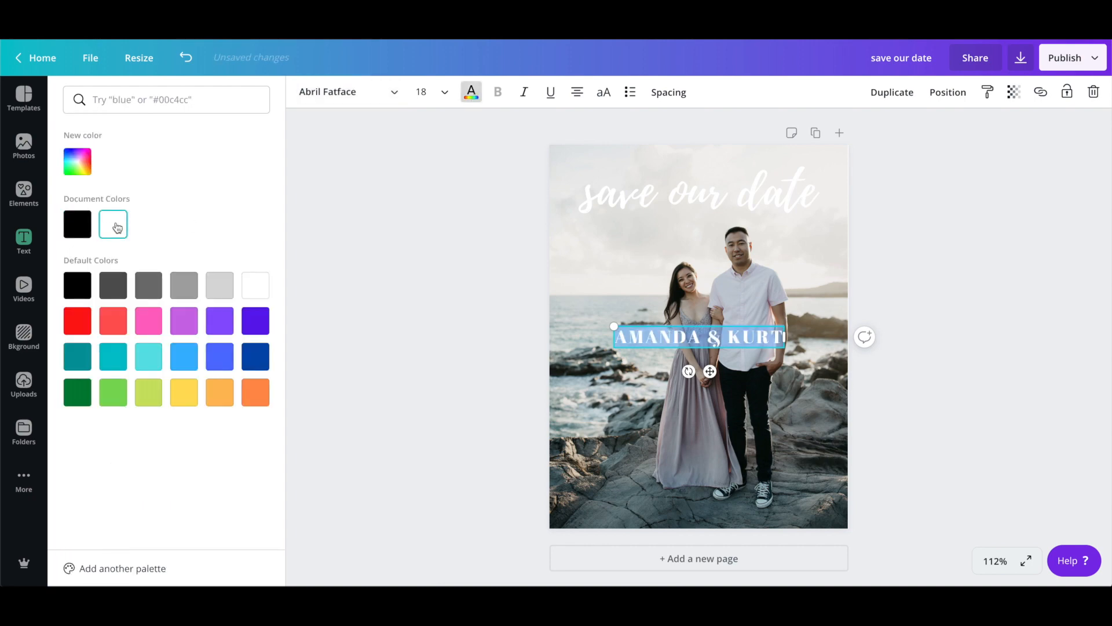
Step: Place the names centred over the rocks near the photo's lower edge and set their font size to 24
drag(709, 350, 707, 461)
click(898, 385)
click(686, 450)
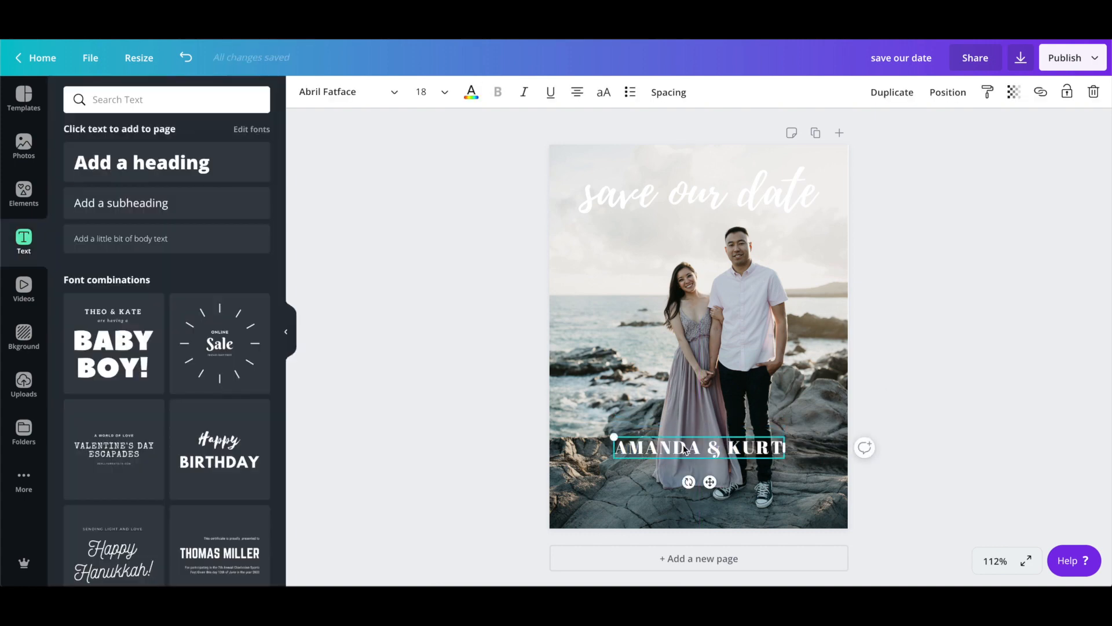
click(450, 93)
click(431, 326)
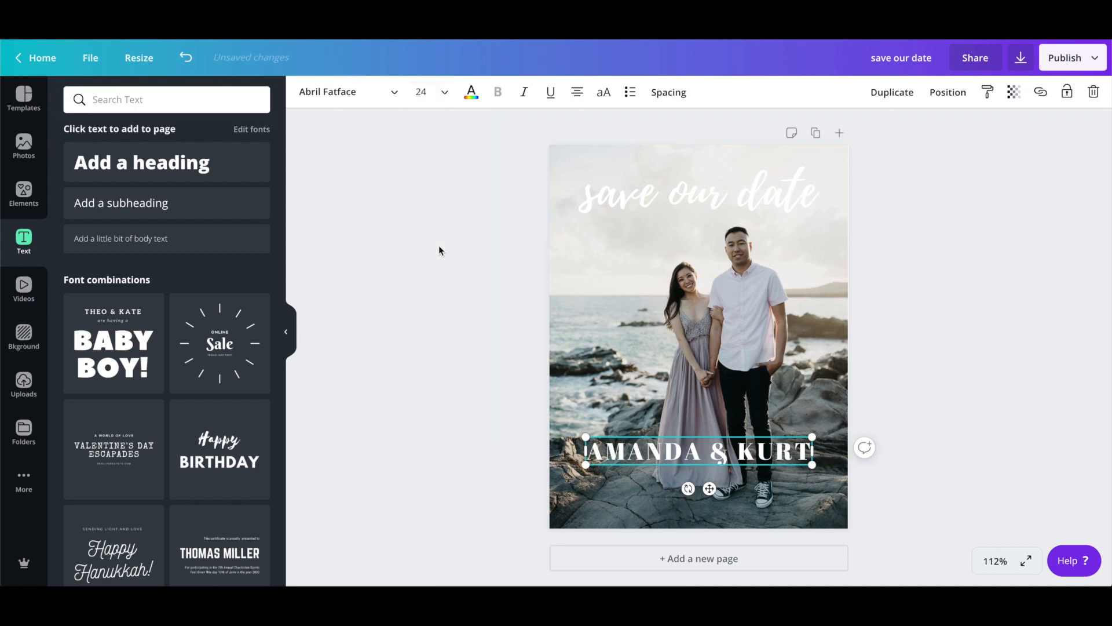
drag(733, 458, 734, 457)
drag(615, 458, 615, 439)
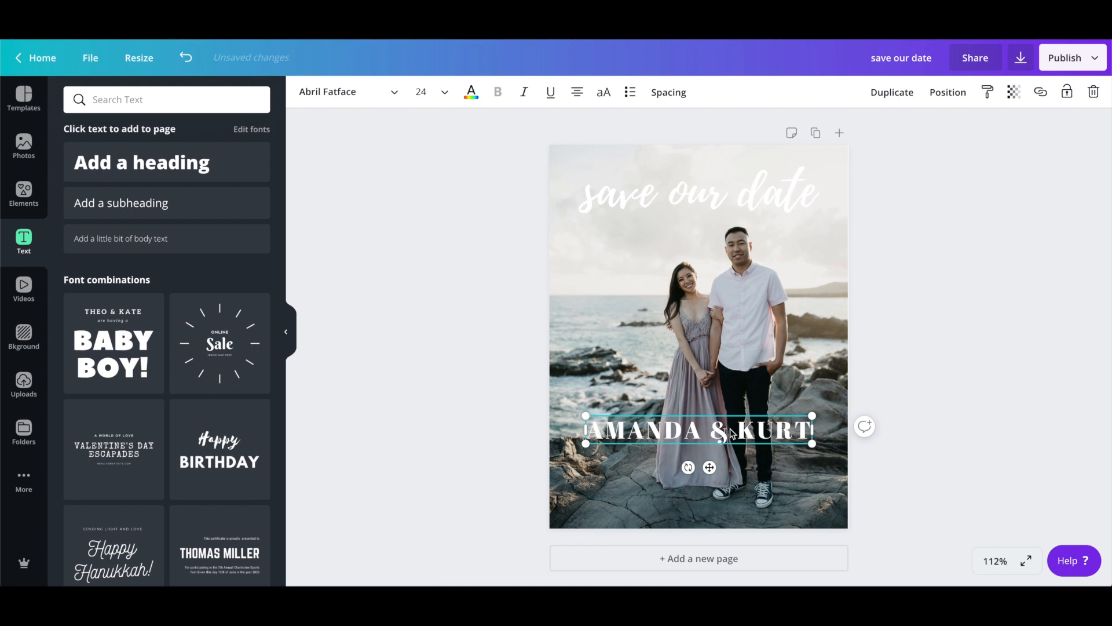
drag(743, 430, 743, 463)
click(982, 392)
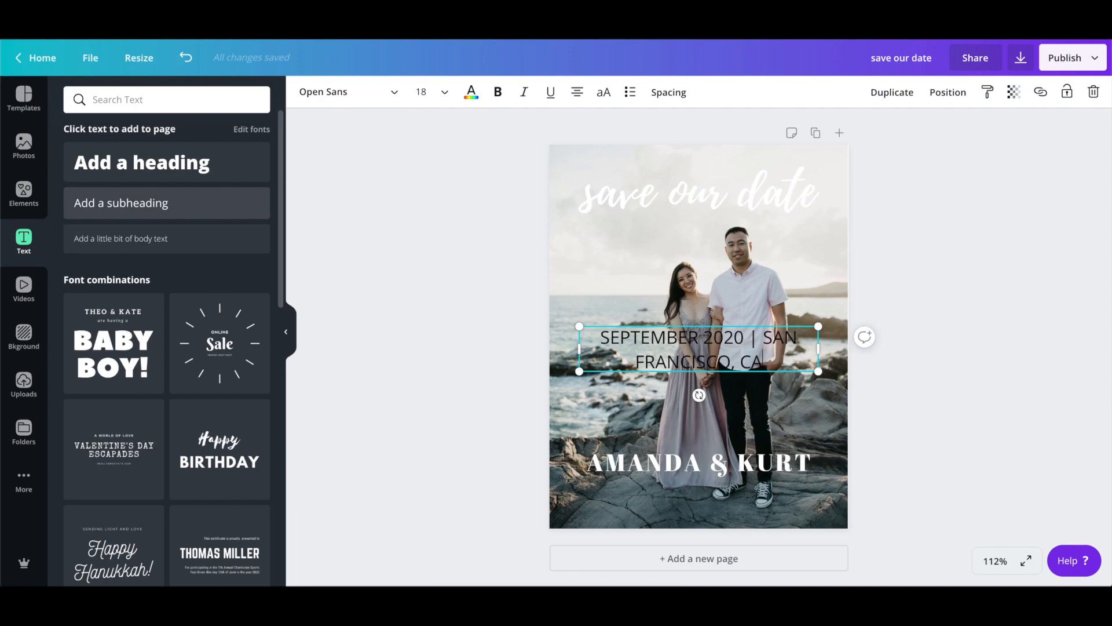
Step: Format the "SEPTEMBER 2020 | SAN FRANCISCO, CA" line in Abril Fatface at size 12 with letter spacing 92
click(390, 93)
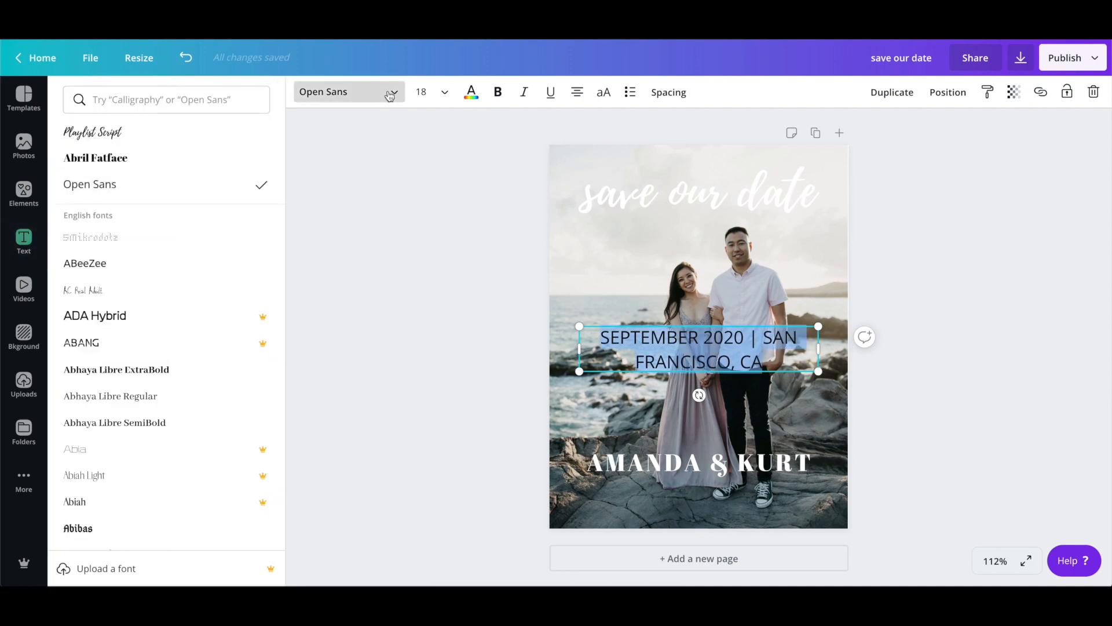
click(237, 159)
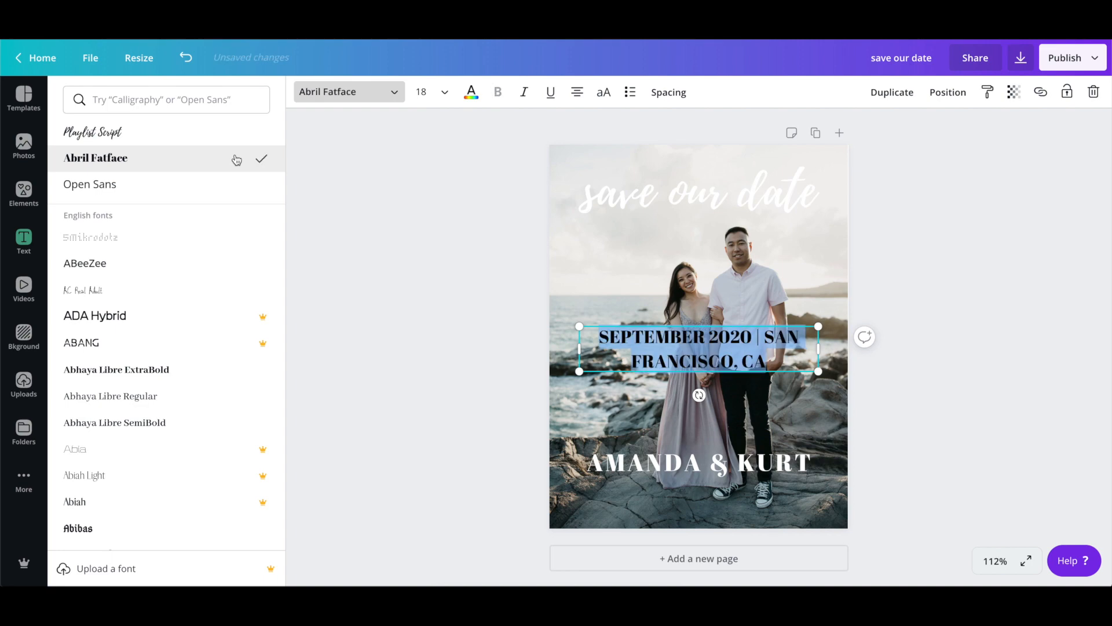
click(448, 95)
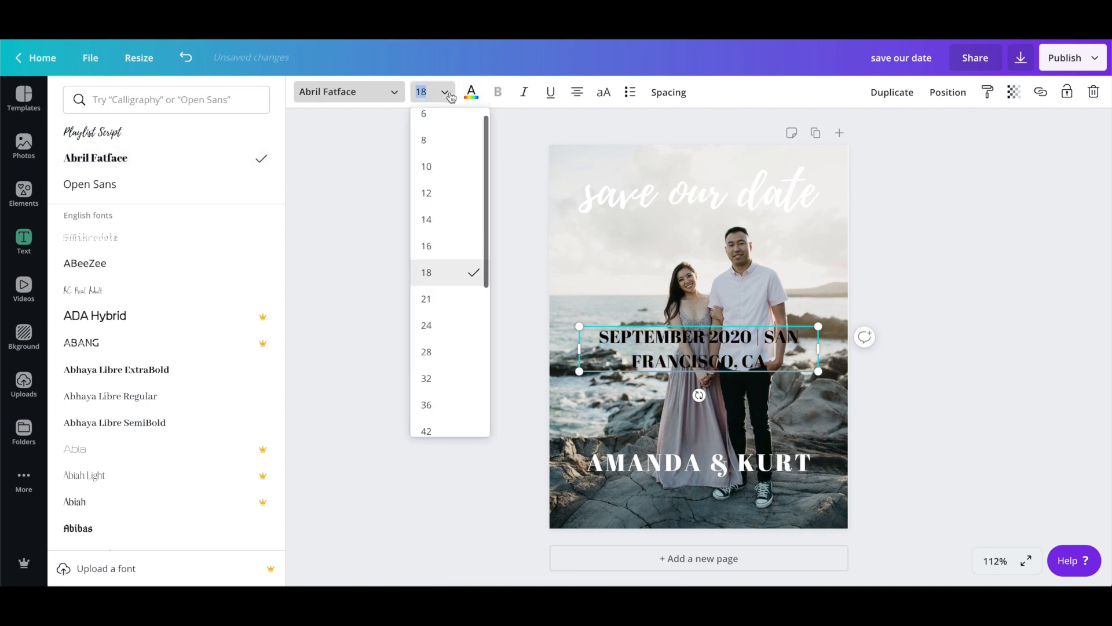
click(437, 195)
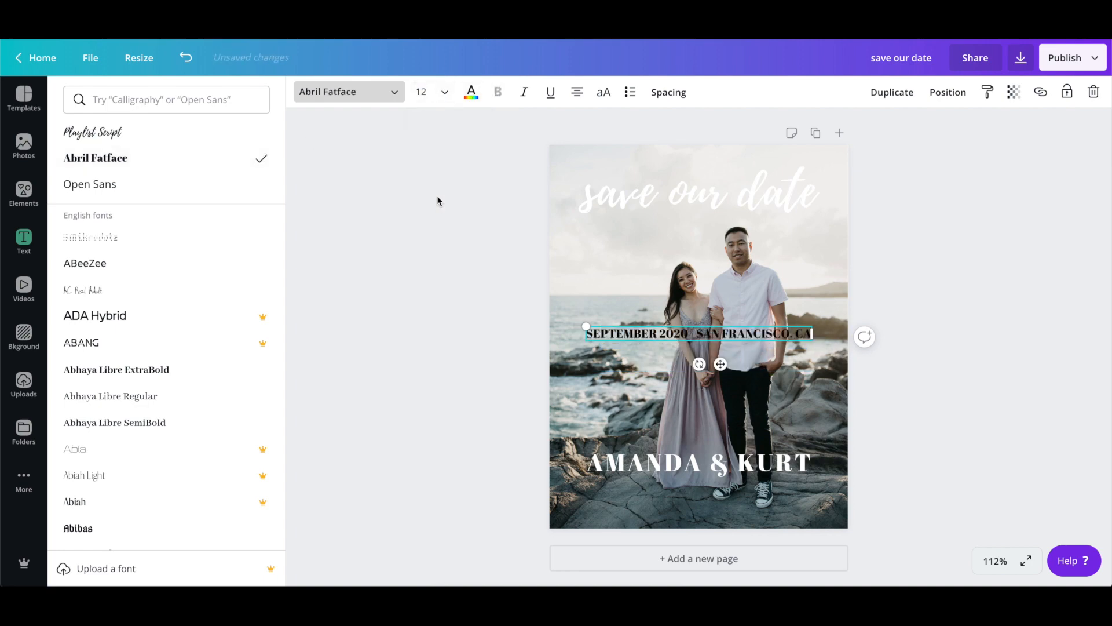
click(668, 92)
drag(742, 133, 750, 133)
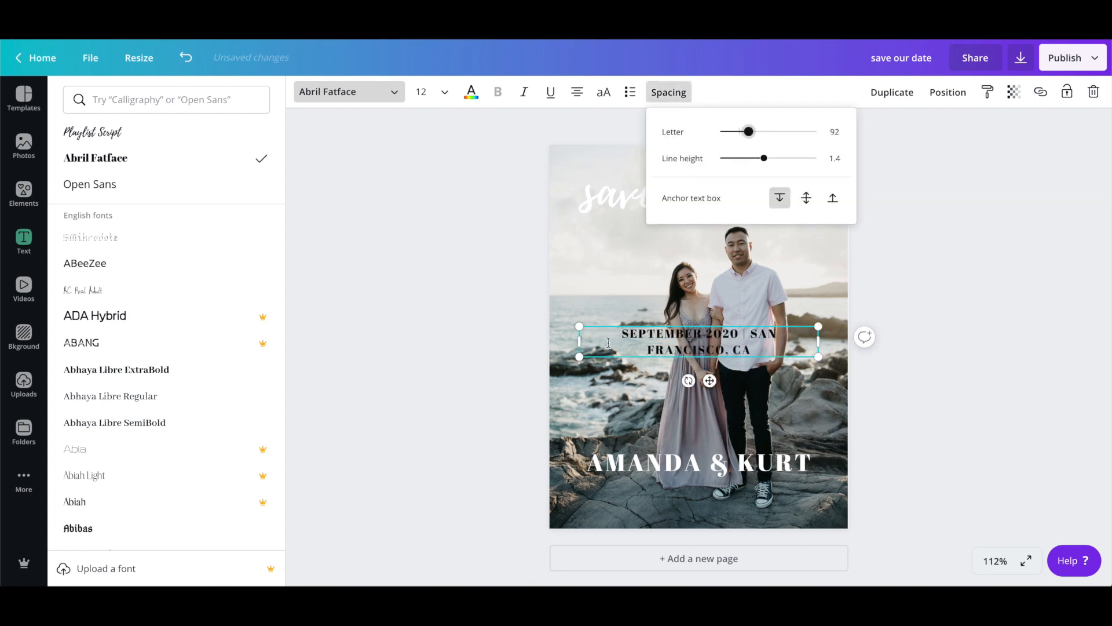
Step: Widen the date and location text to one line, centre it below the names at the card's lower edge and colour it white
click(775, 343)
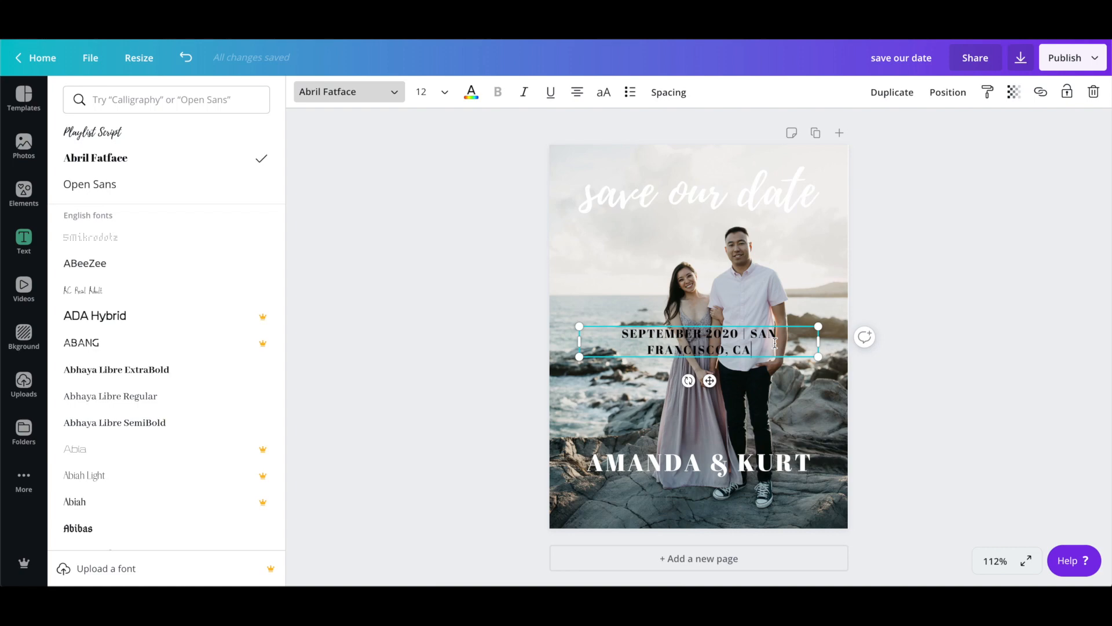
drag(582, 343, 541, 343)
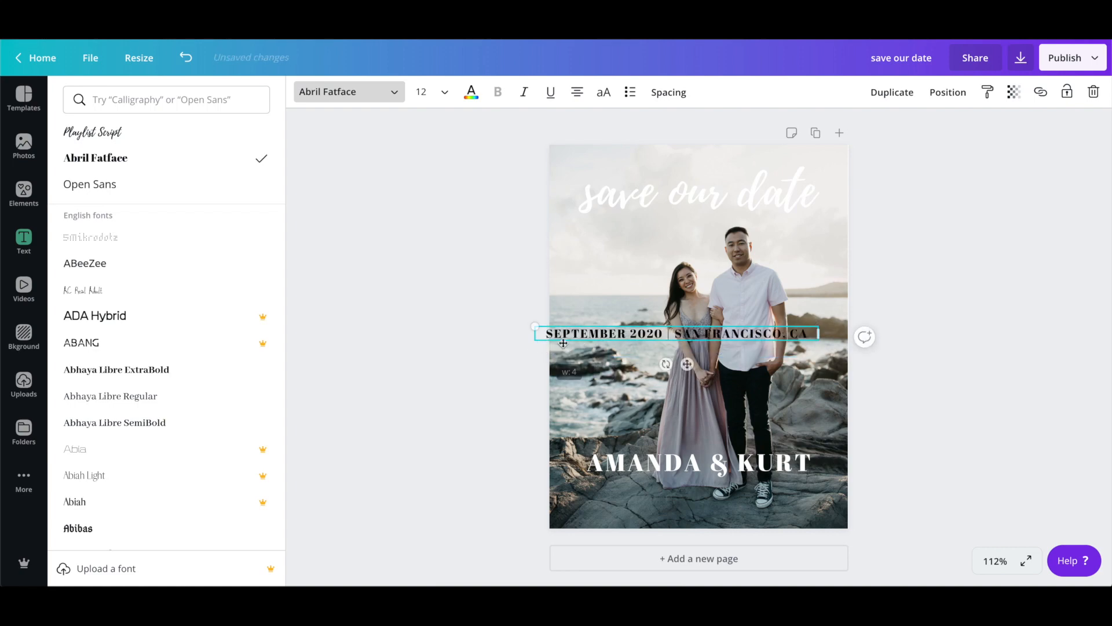
drag(724, 341, 745, 520)
click(471, 92)
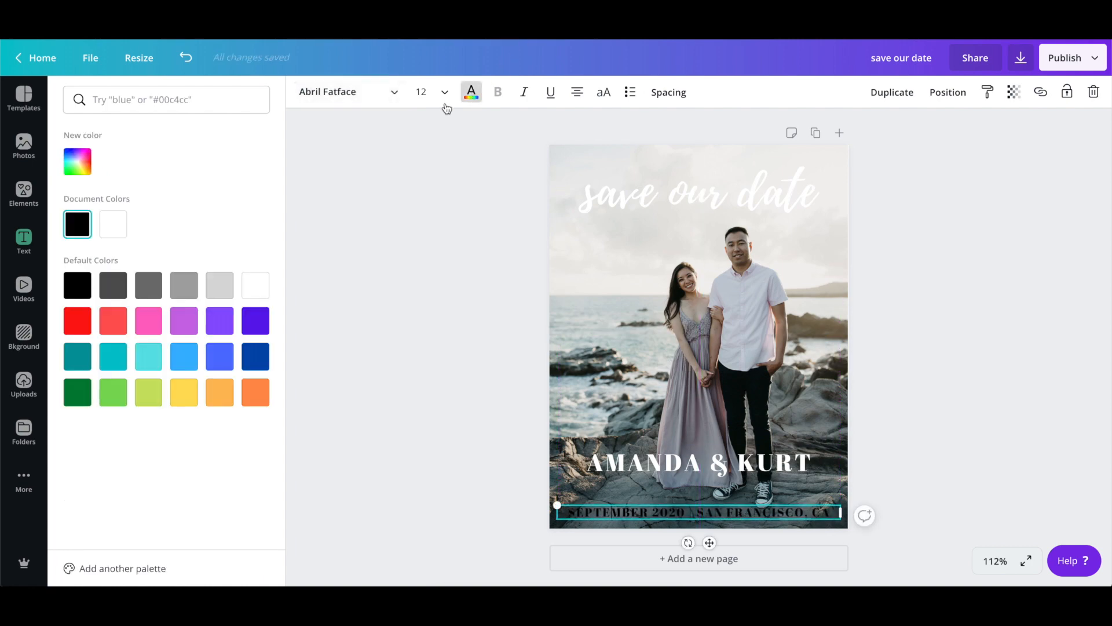
click(118, 228)
Step: Recolour the "save our date" heading a custom greyish mauve, about #b0a4b2, matching the dress
click(775, 191)
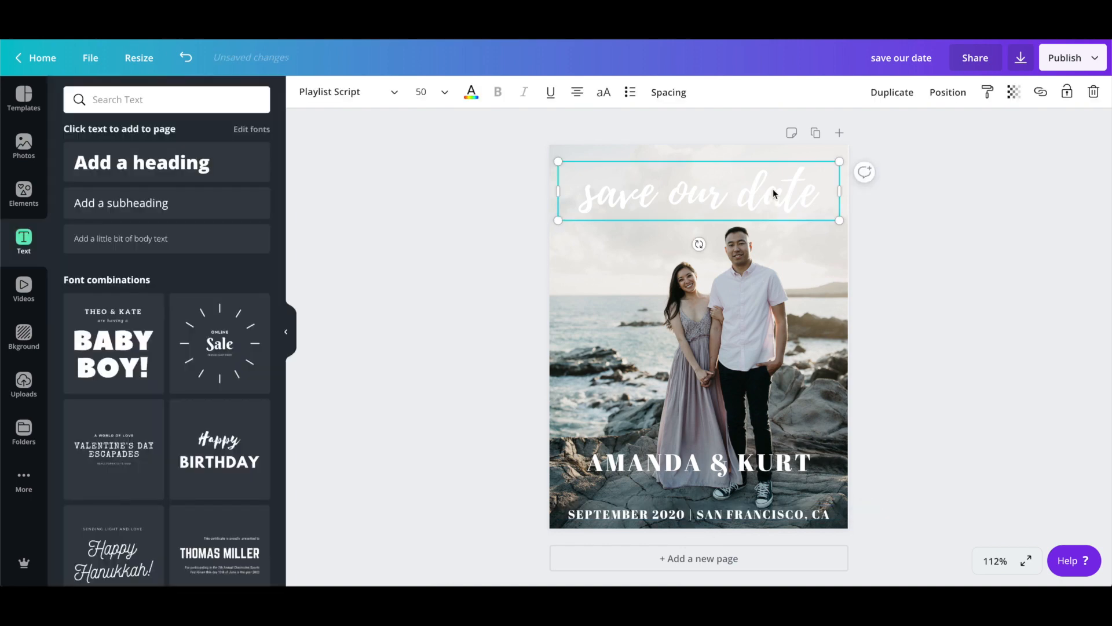
click(471, 91)
click(77, 162)
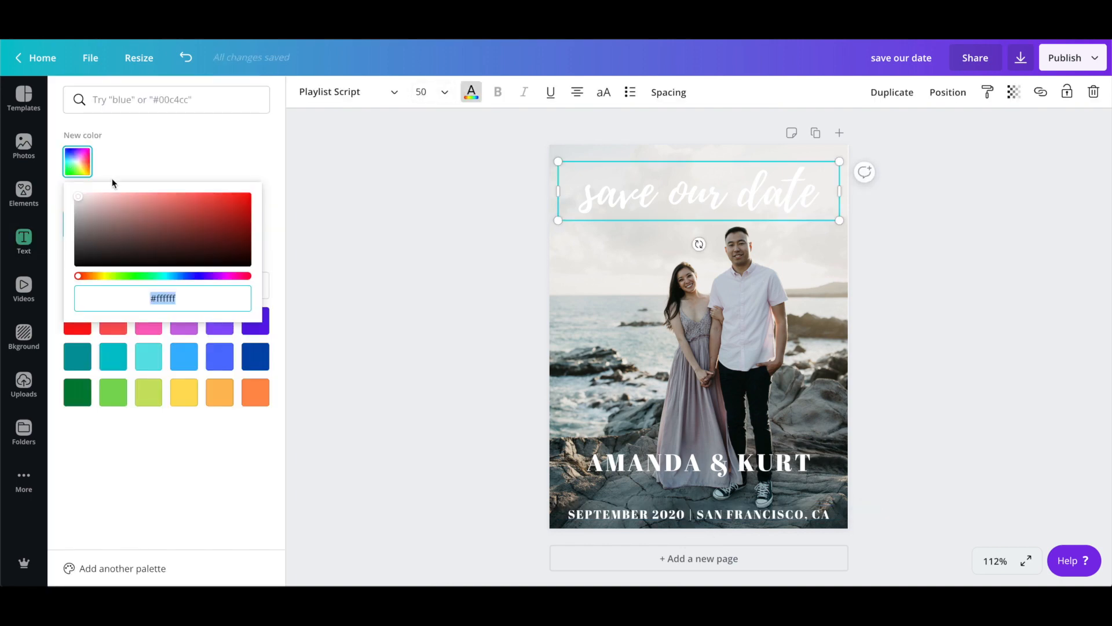
click(217, 276)
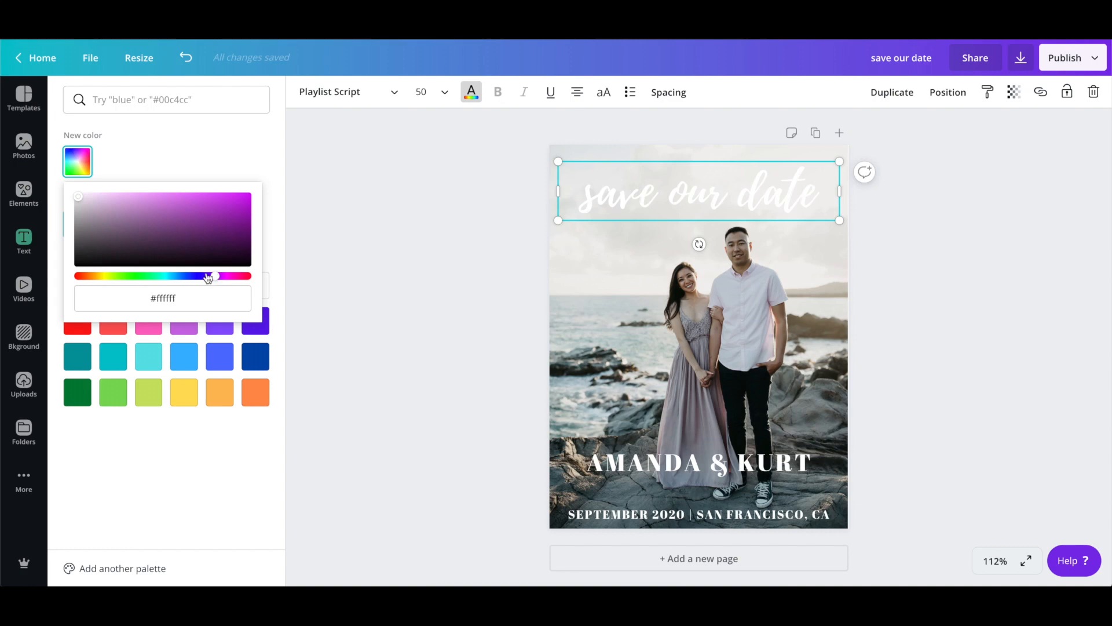
click(103, 203)
drag(96, 203, 89, 219)
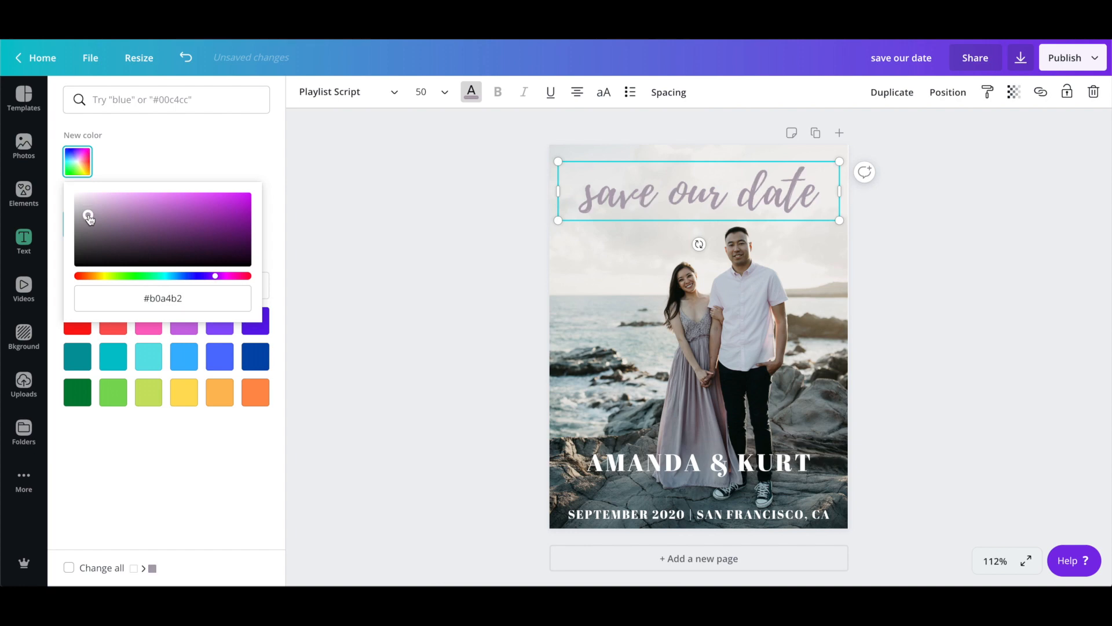
Step: Set the transparency of the "save our date" heading to about 74
click(1014, 92)
drag(987, 128, 963, 135)
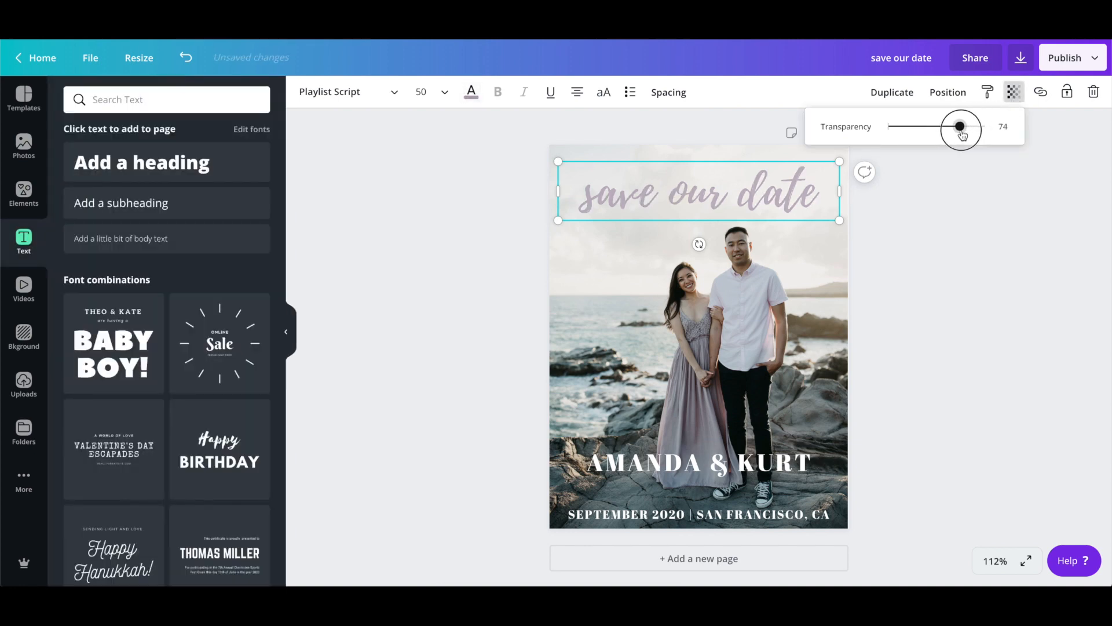
click(978, 213)
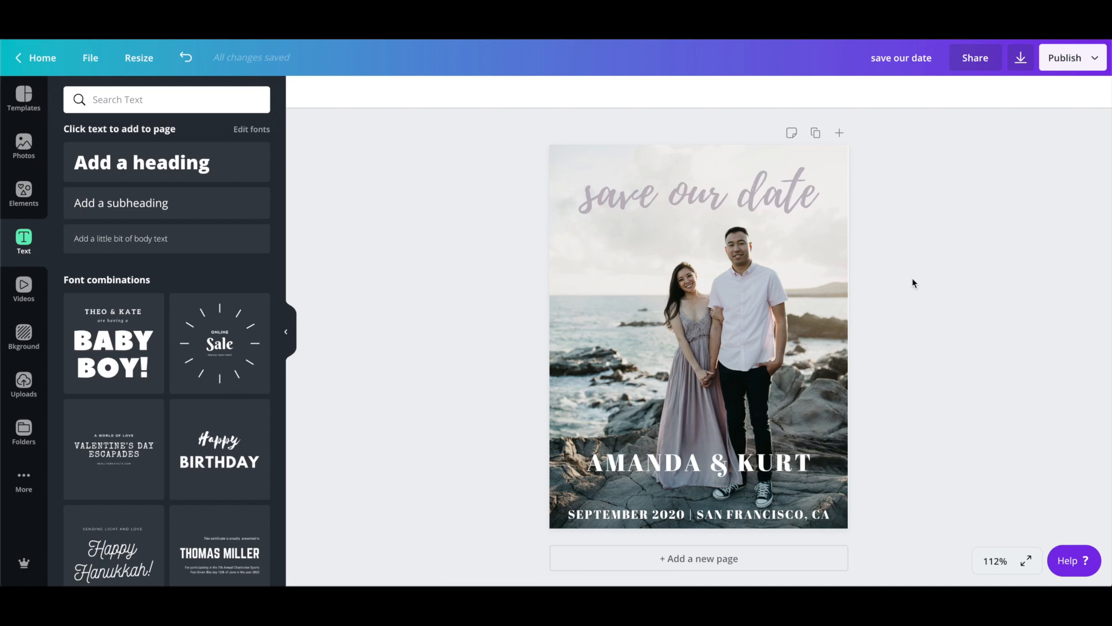
Step: Scale and position the couple photo to span the card's full width, leaving a blank white strip along the lower edge
key(ctrl+z)
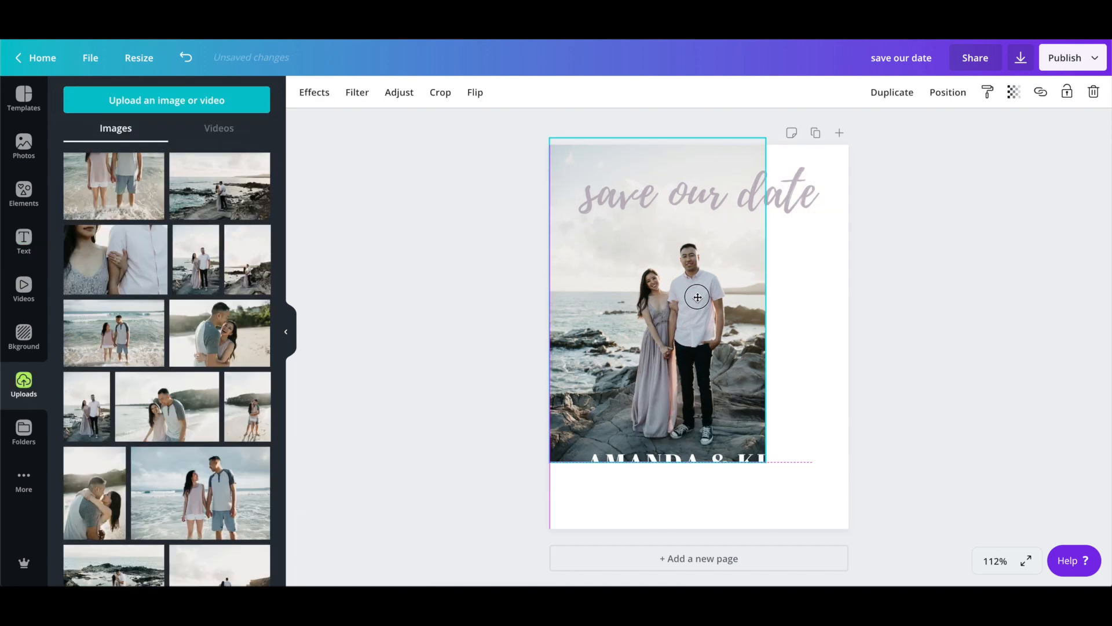
drag(698, 294, 697, 292)
drag(813, 483, 825, 500)
drag(796, 138, 889, 94)
drag(827, 412, 825, 394)
Step: Move the "save our date" heading down onto the rocks just above the names and colour it white
drag(801, 199, 800, 387)
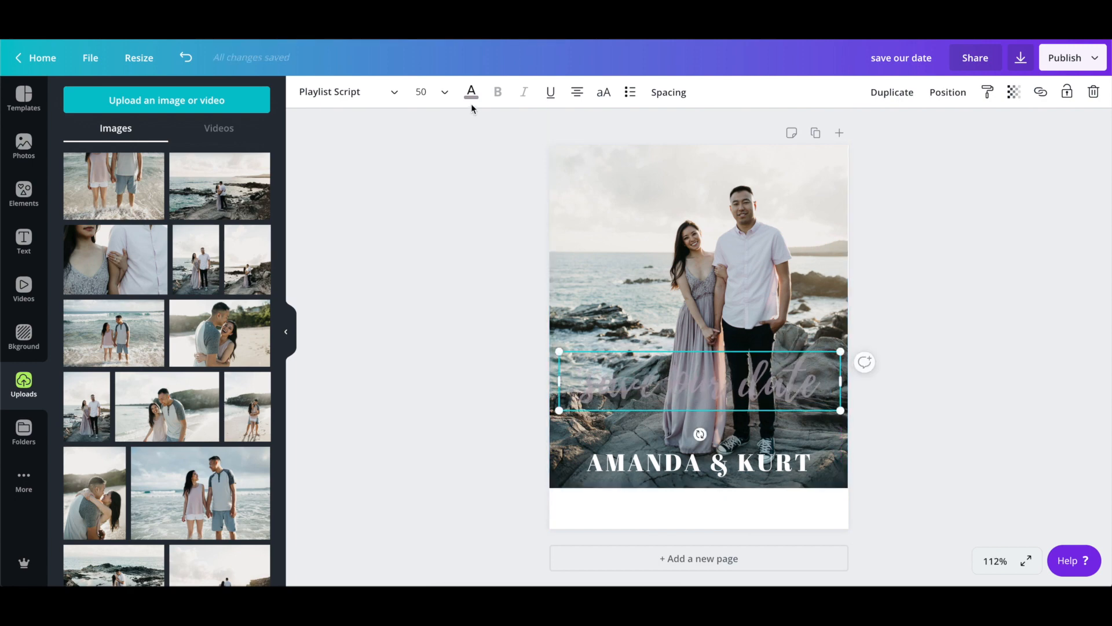
click(472, 94)
click(109, 238)
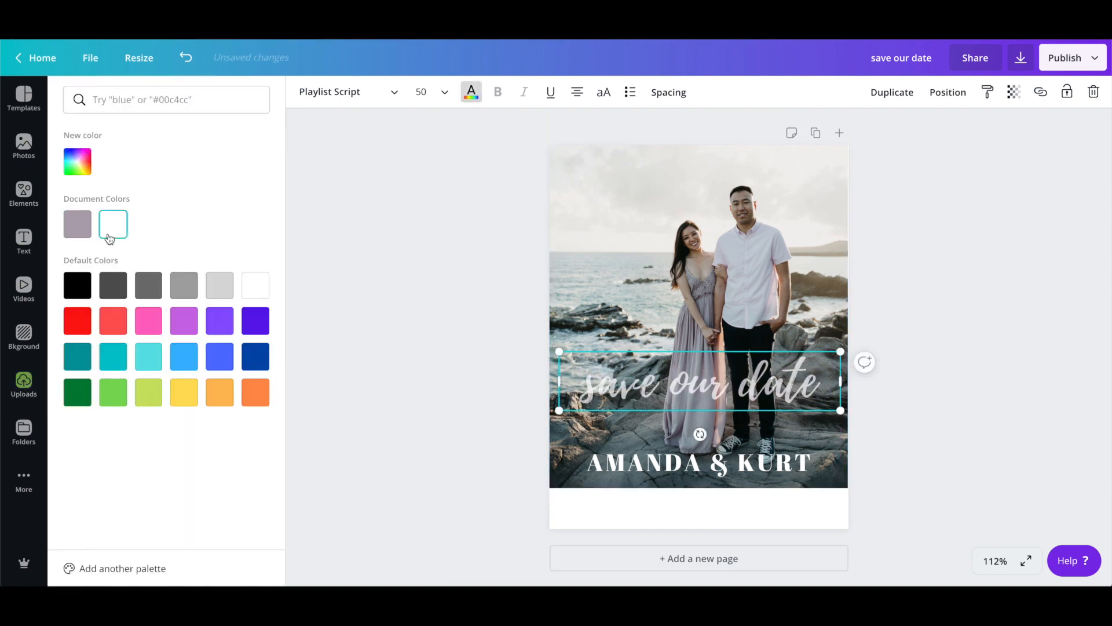
click(422, 238)
drag(710, 393, 709, 417)
Step: Colour both the date and location line and the couple's names black
click(708, 518)
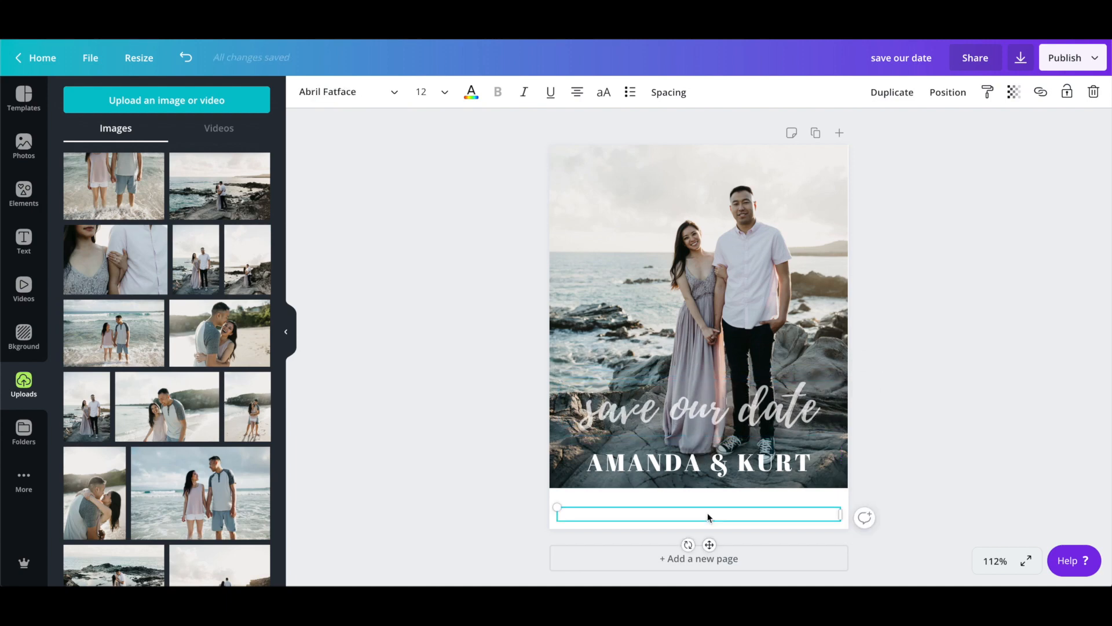
click(472, 94)
click(77, 285)
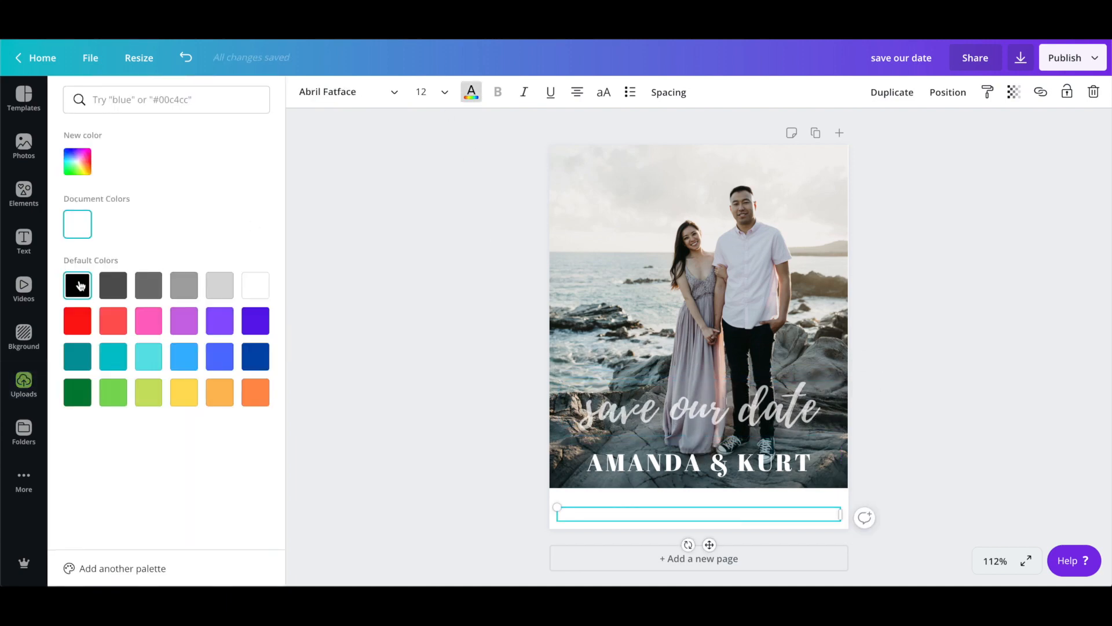
click(613, 464)
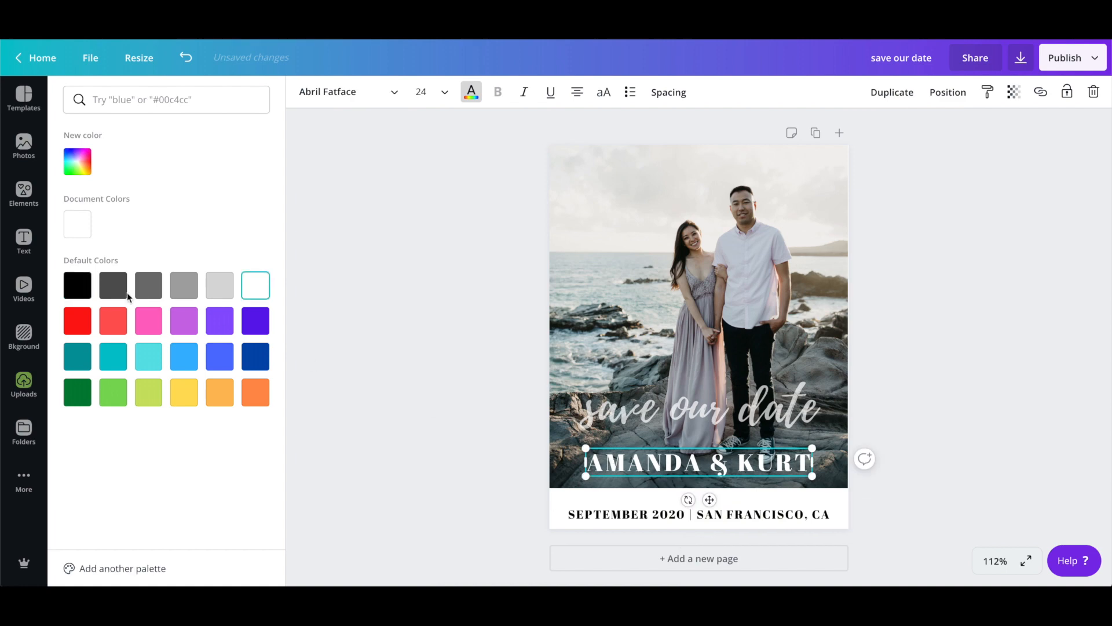
click(77, 285)
Step: Move the couple's names and the date and location line down onto the white strip, and set the date line's font size to 8
drag(790, 470, 790, 502)
drag(785, 515, 785, 523)
click(421, 89)
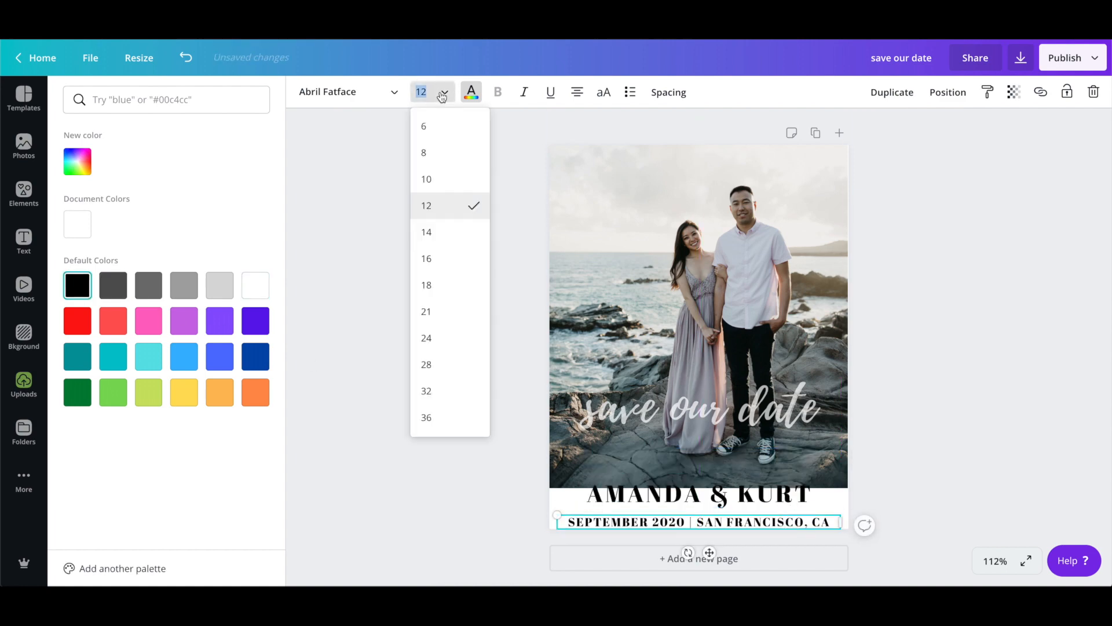
click(427, 152)
Step: Set the couple's names to font size 16 and centre them in the white strip just above the date line
click(749, 519)
click(751, 505)
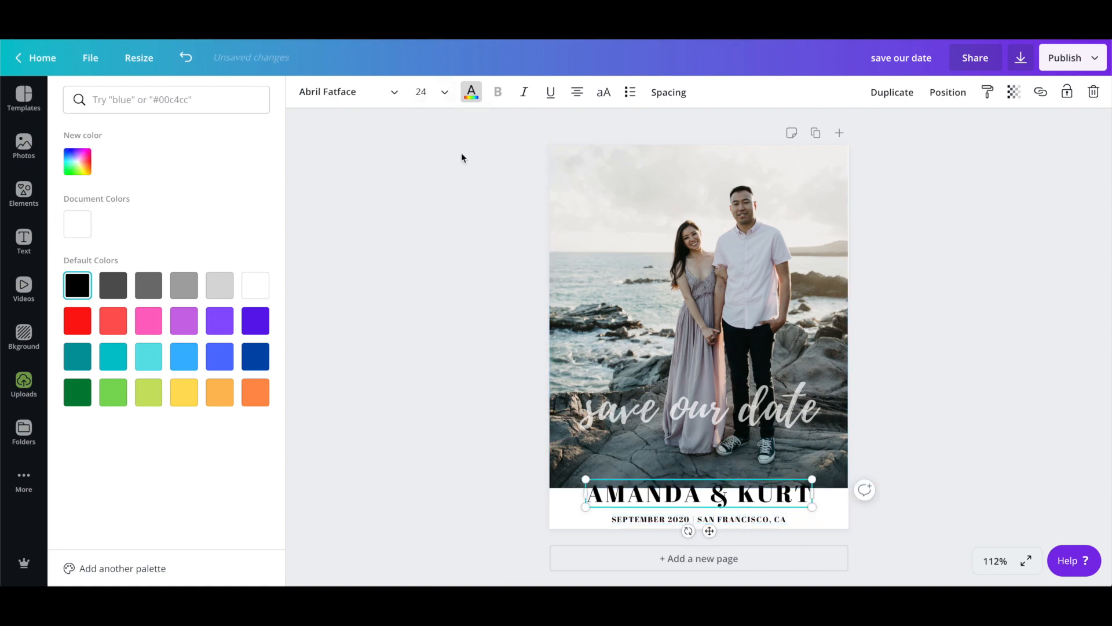
click(426, 91)
click(430, 203)
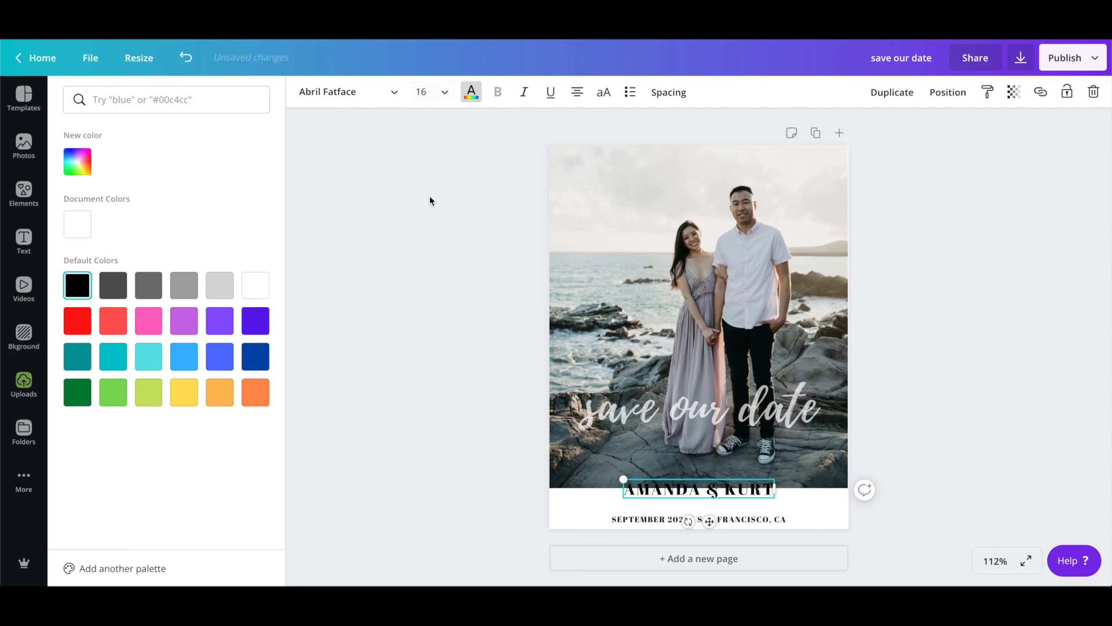
drag(742, 497, 742, 505)
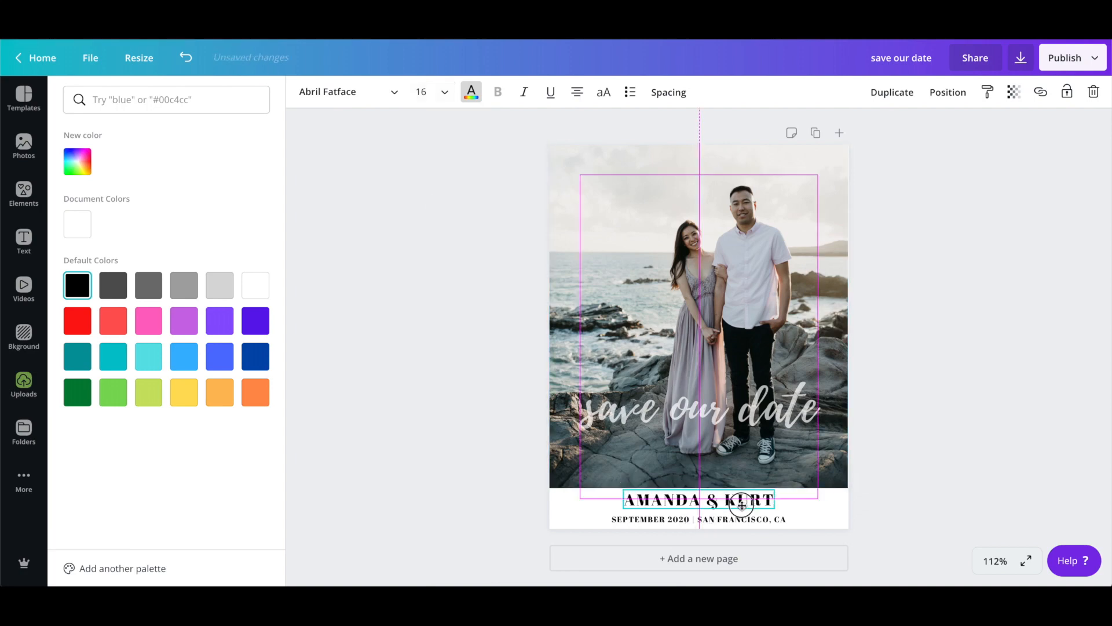
Step: Move the "save our date" heading up over the couple's legs, centre it horizontally and make it more opaque
click(909, 442)
drag(811, 408, 811, 369)
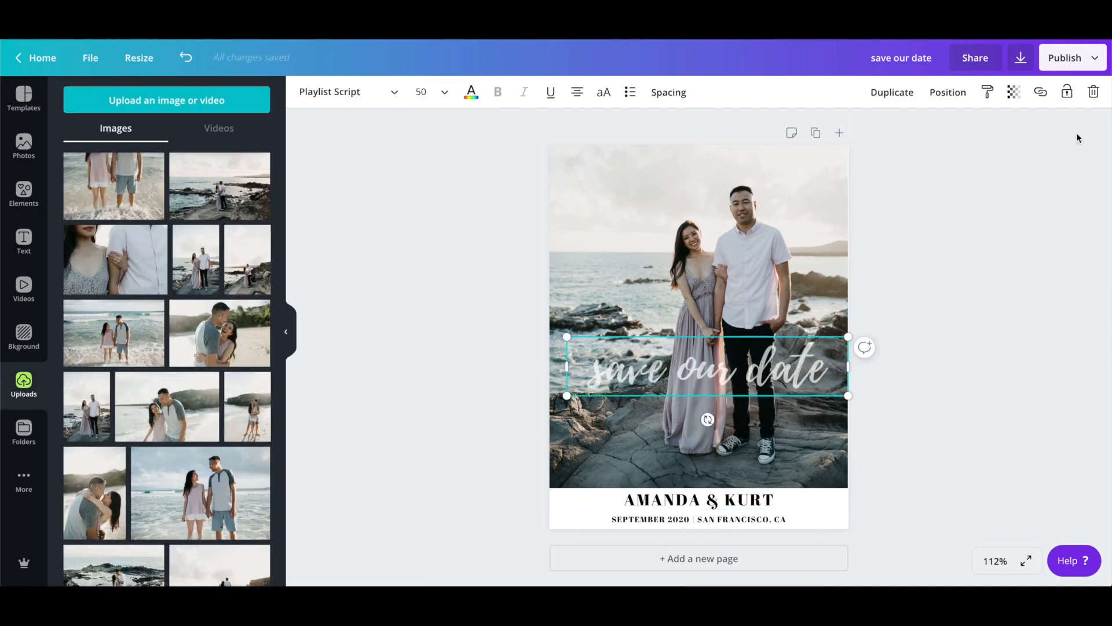
click(1014, 92)
drag(966, 132, 972, 130)
click(963, 342)
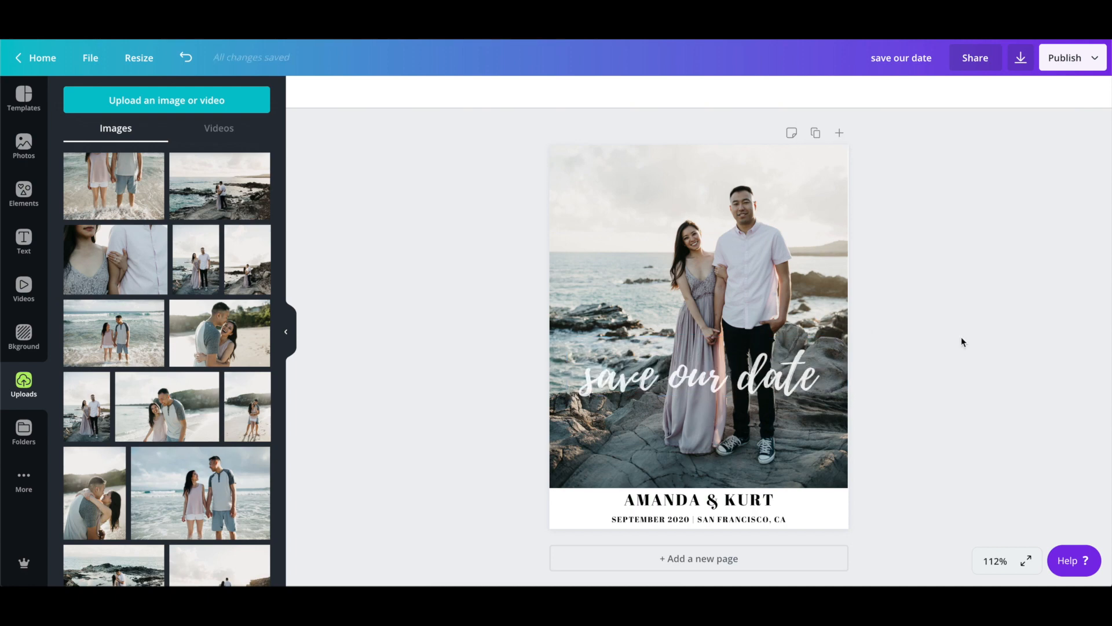
Step: Colour the couple's names and the date and location line in a custom muted mauve-grey
click(774, 502)
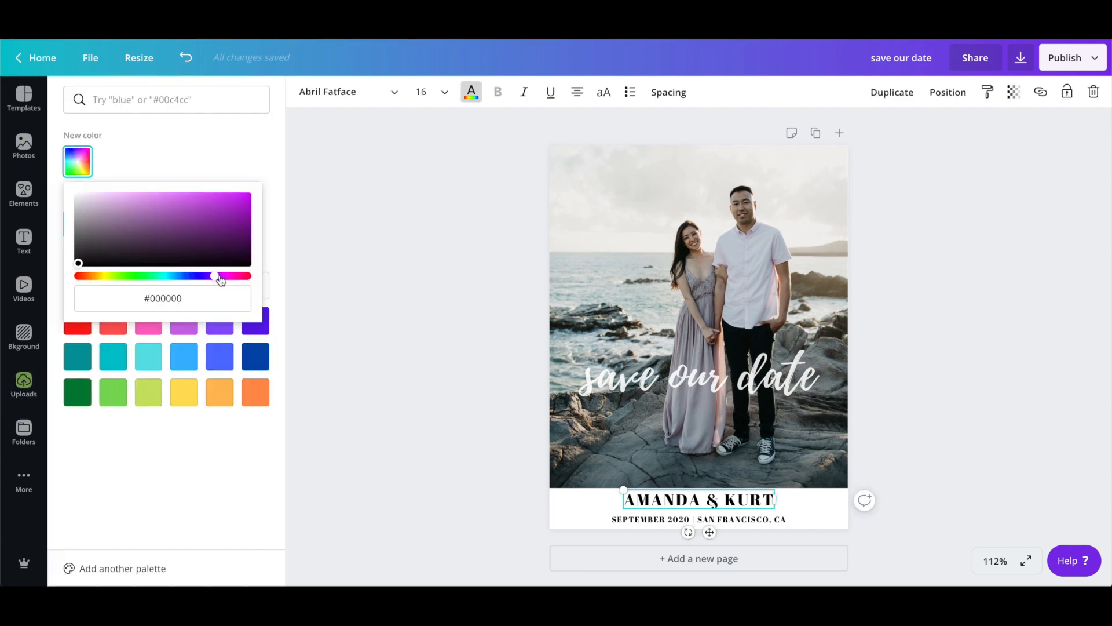
drag(102, 206, 86, 229)
click(648, 516)
click(1058, 261)
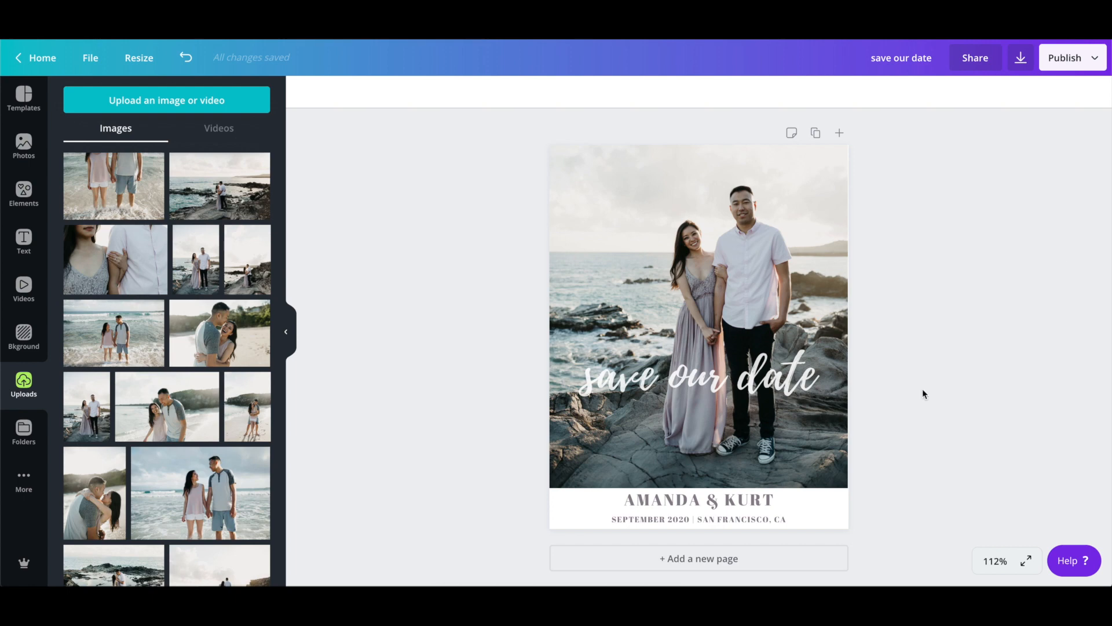
Step: Rename the design as "SAVE OUR DATE 2020"
double_click(930, 58)
triple_click(931, 57)
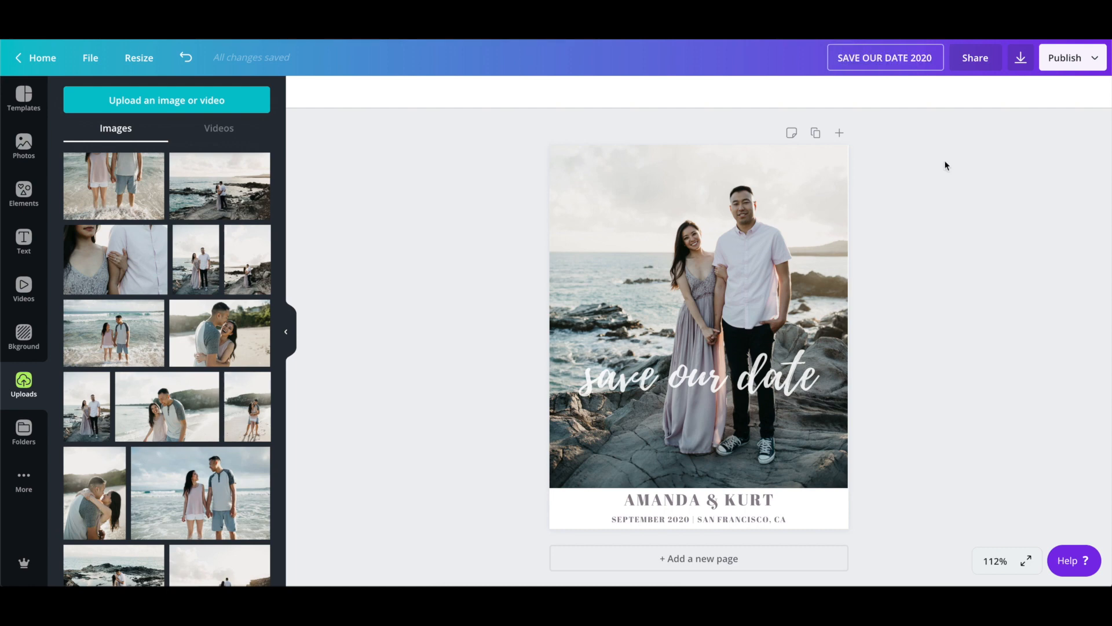
click(945, 162)
Step: Download the card as a PNG at 1.0x size, without transparent background or compression, and return to the home page
click(1092, 61)
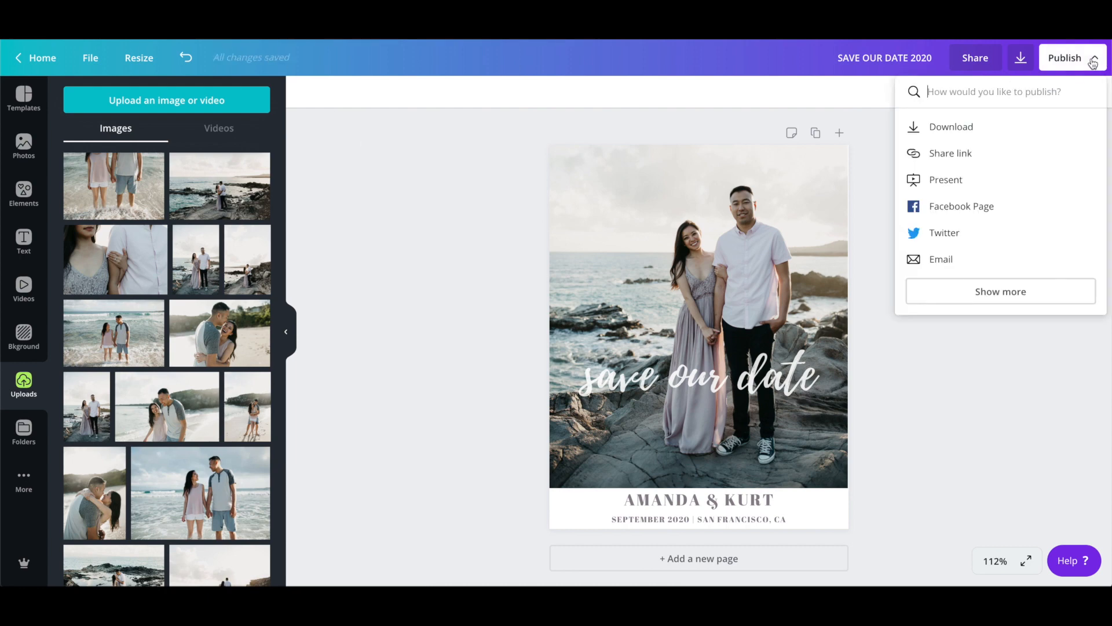
click(1006, 123)
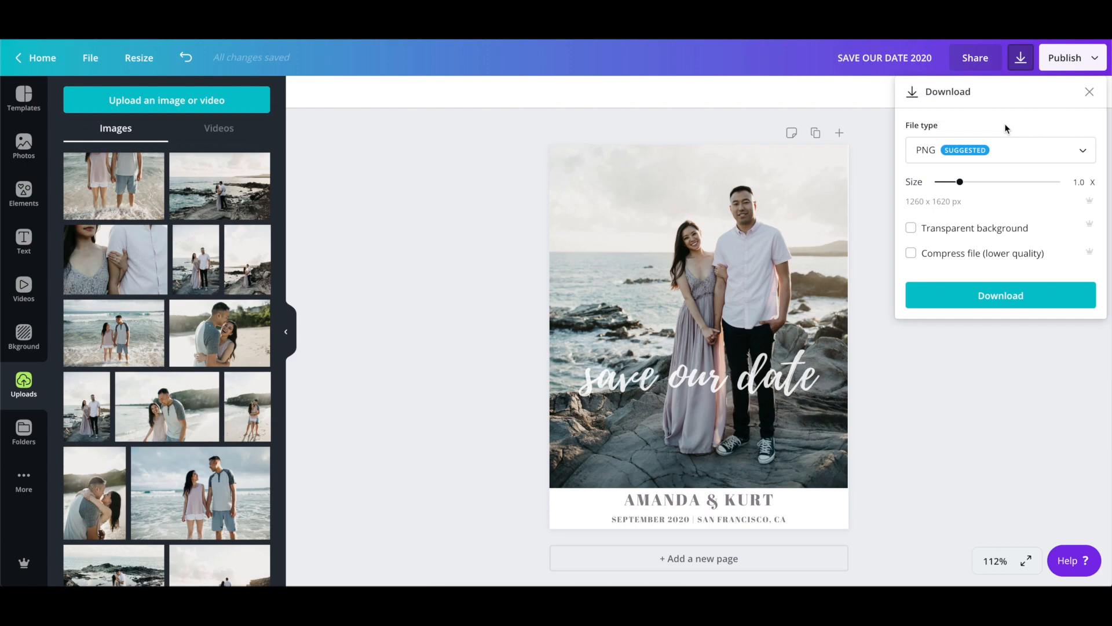
click(1009, 149)
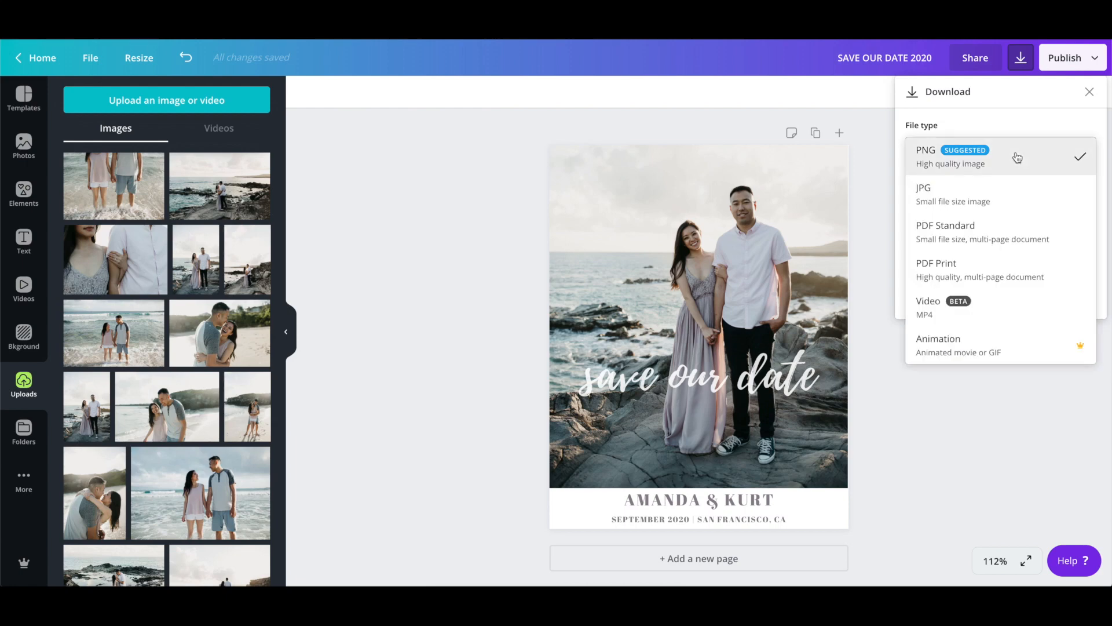
click(1002, 166)
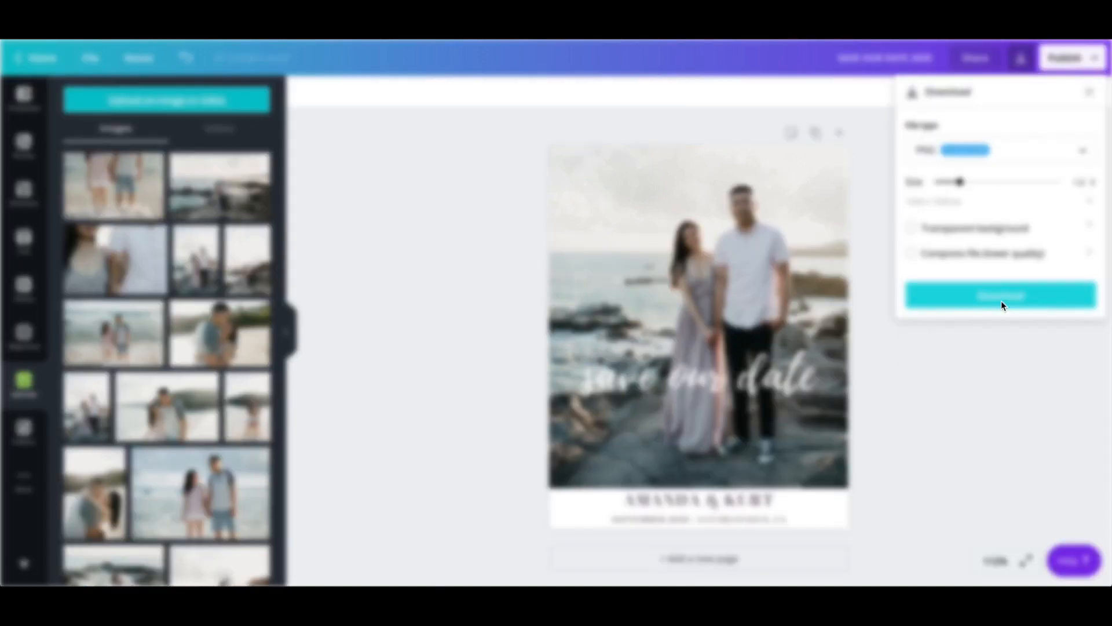
click(1002, 305)
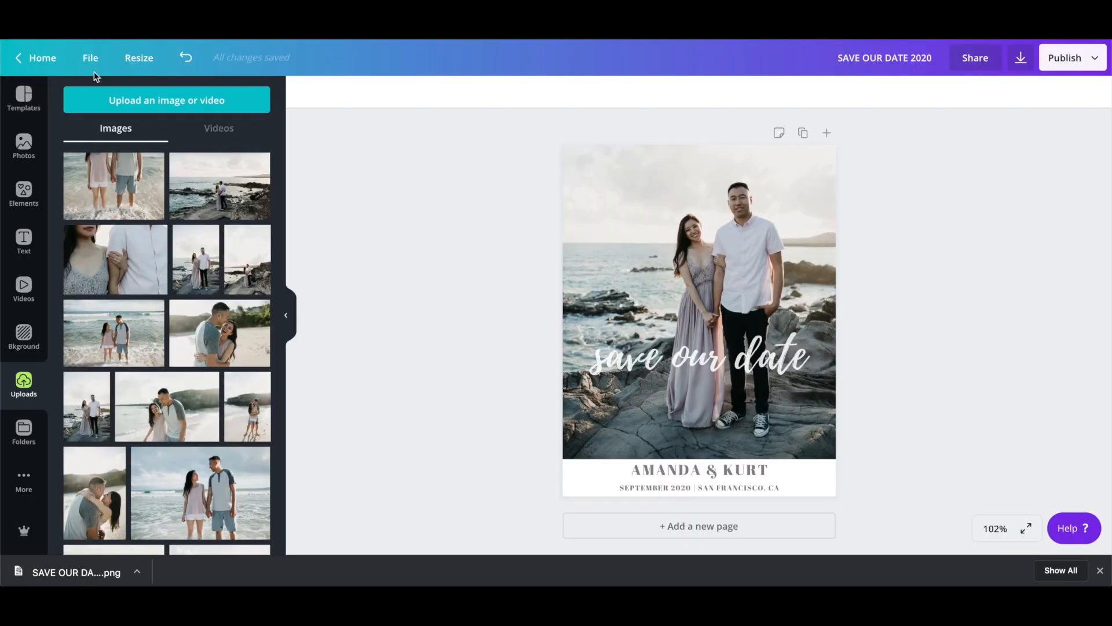
click(25, 61)
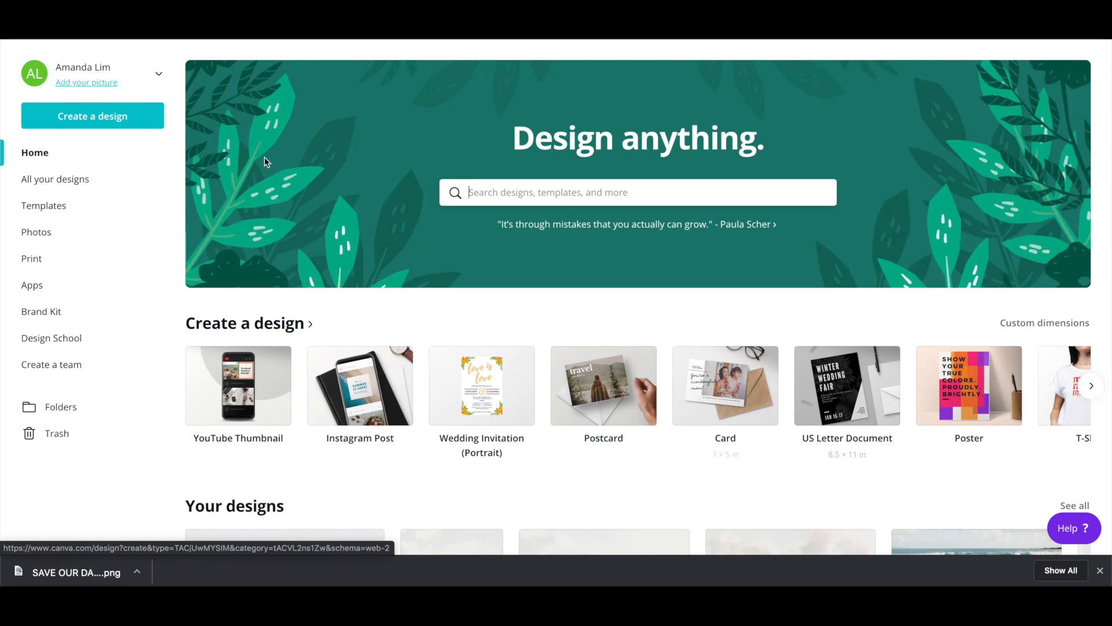
click(137, 122)
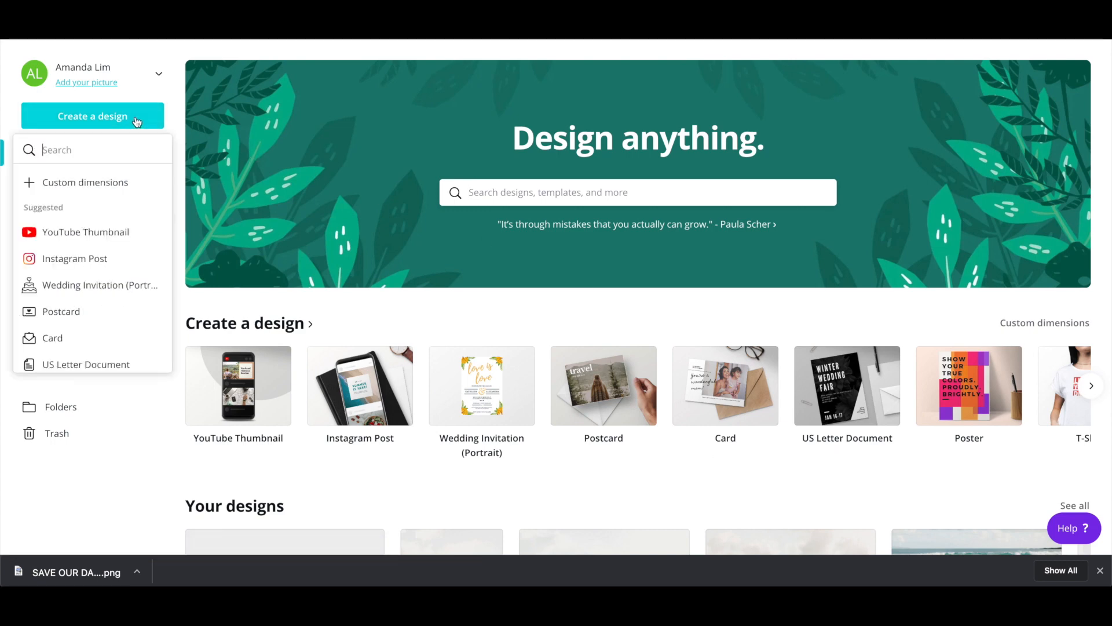
click(111, 182)
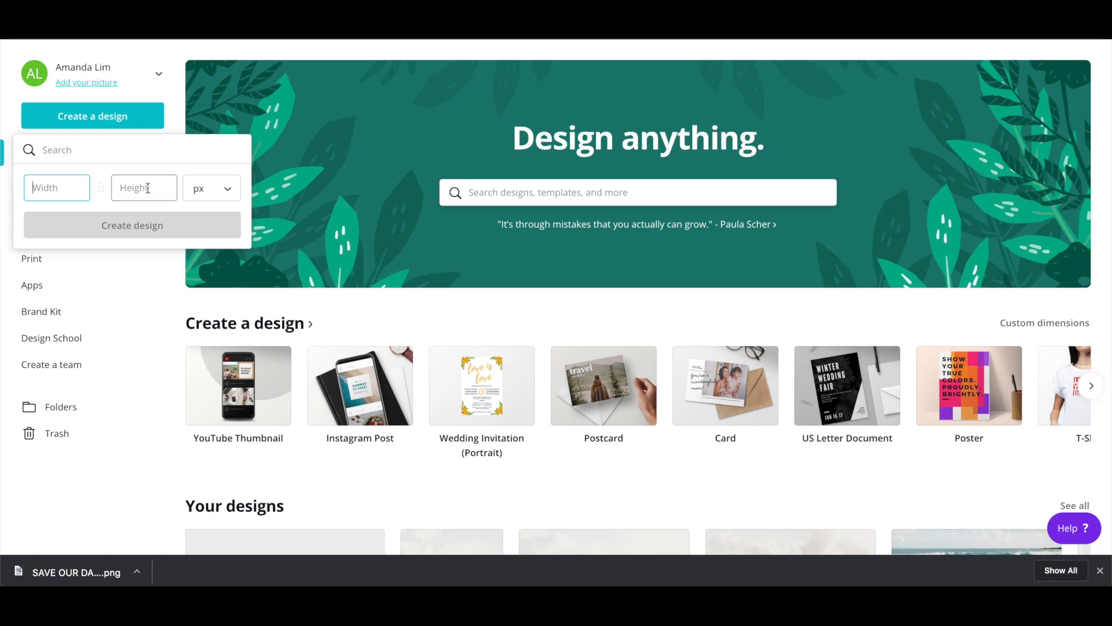
click(872, 310)
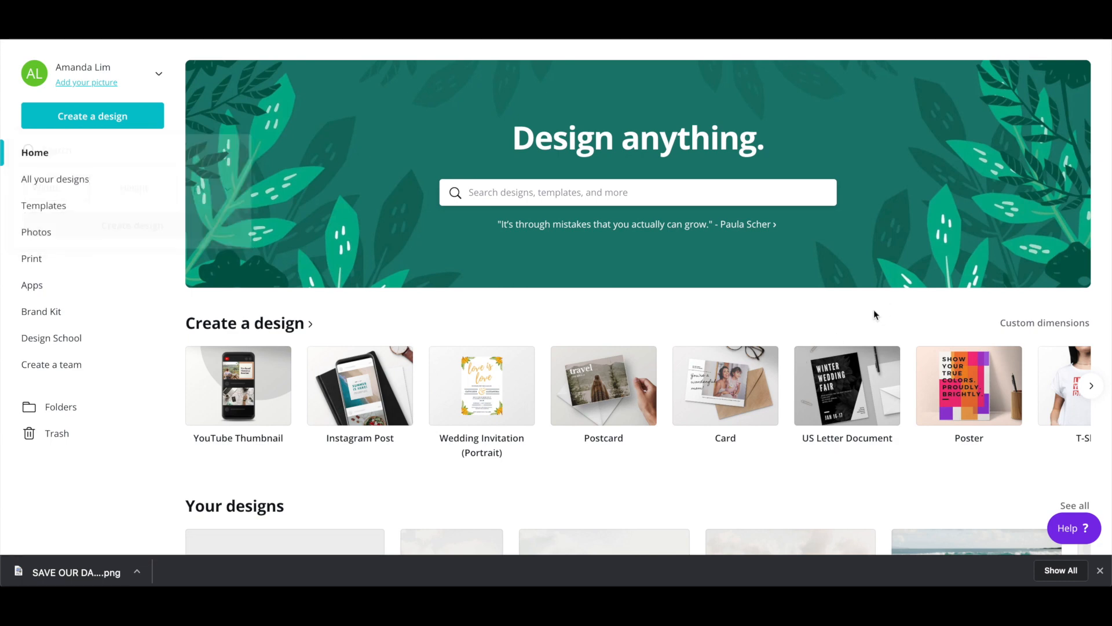
Step: Create a new US Letter document and upload the downloaded save-the-date PNG to it
click(869, 401)
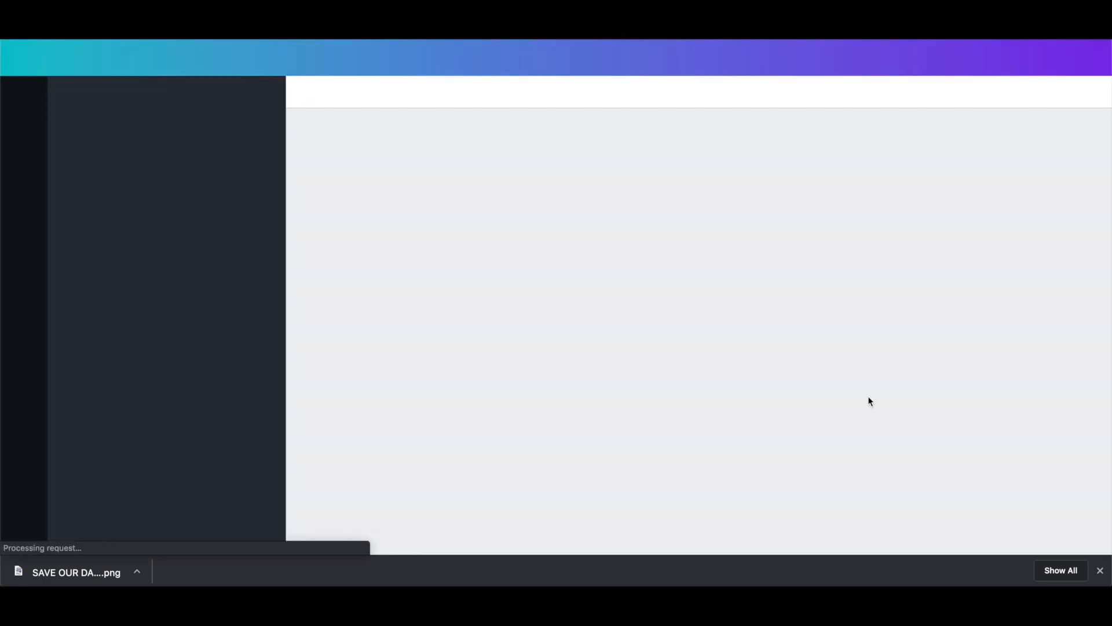
click(26, 382)
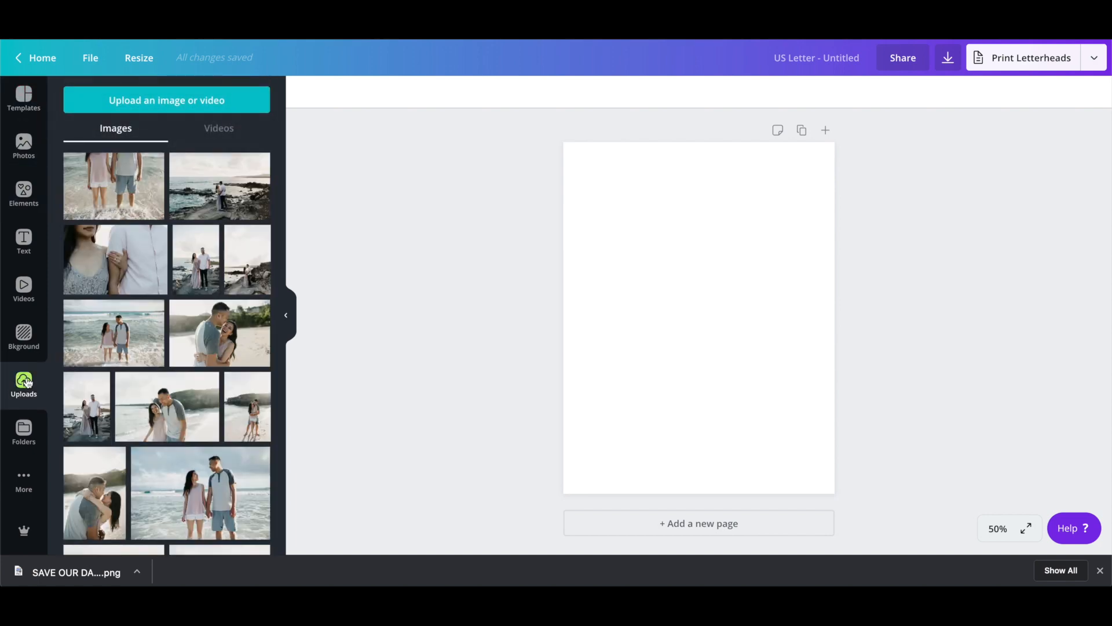
click(153, 96)
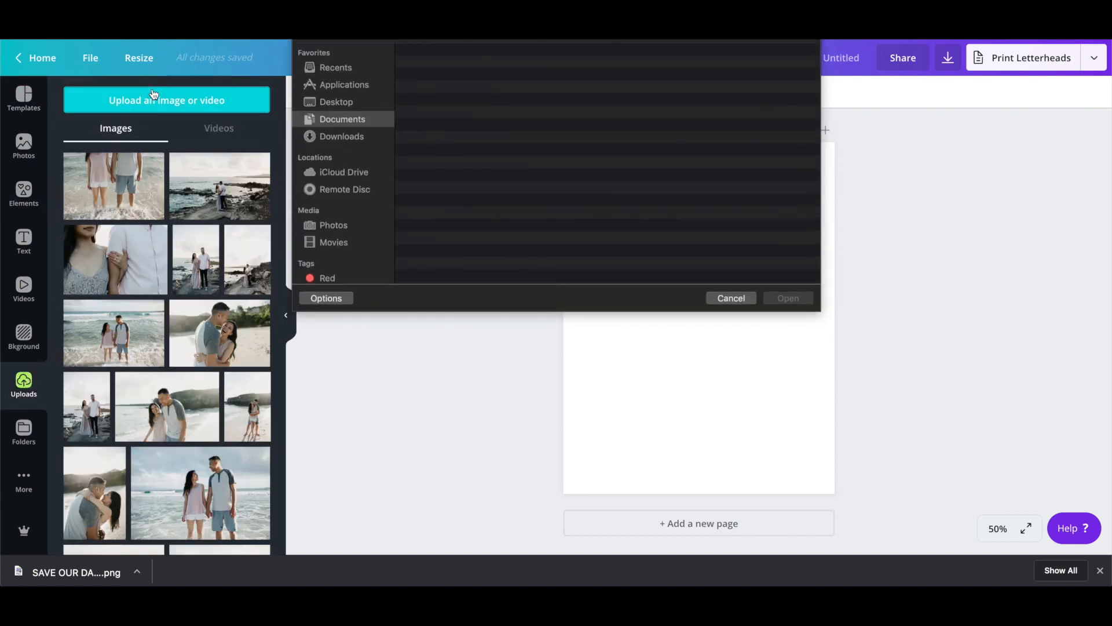
click(798, 298)
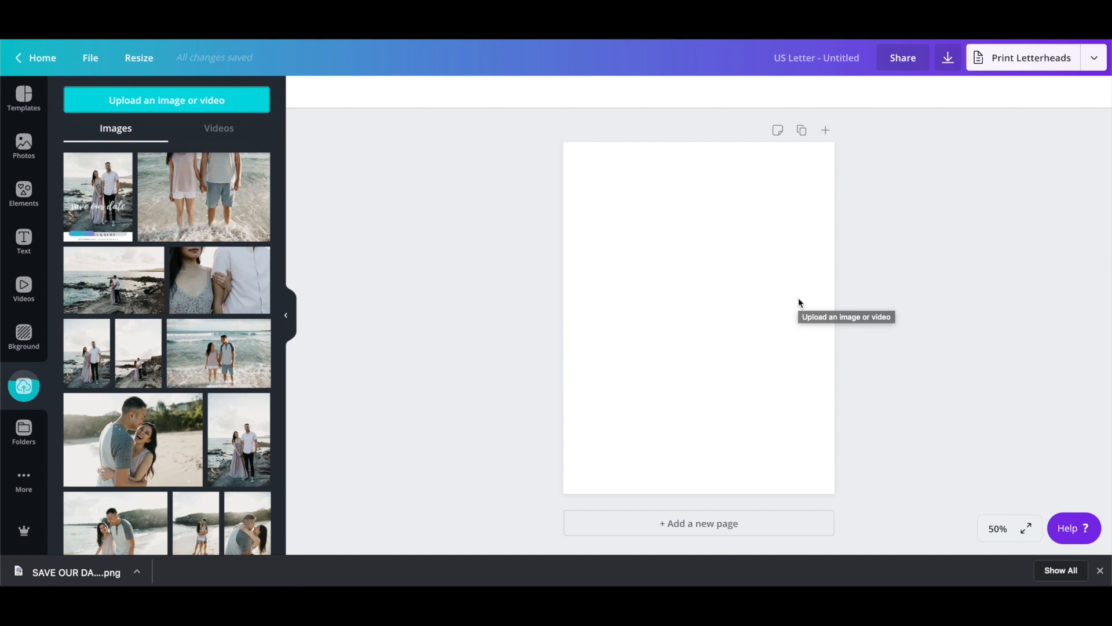
Step: Place the uploaded card in the page's upper-left corner, scaled to about half the page width
click(109, 209)
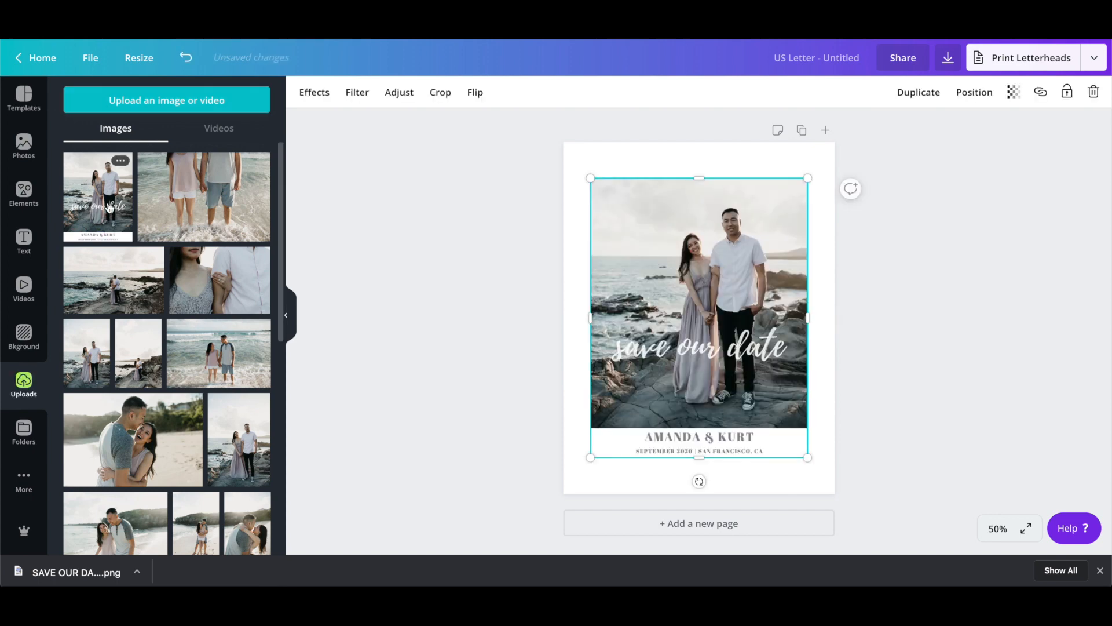
drag(651, 255, 630, 227)
drag(778, 422, 696, 311)
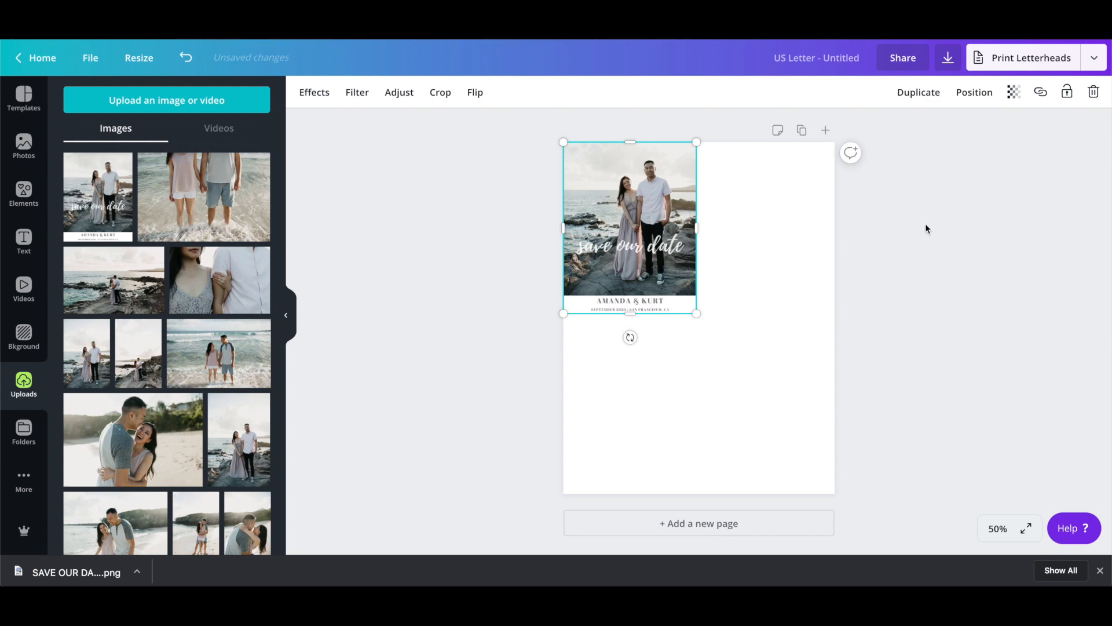
Step: Duplicate the card three times and arrange the copies in the page's lower-left, upper-right and lower-right areas
click(924, 92)
click(903, 92)
click(906, 91)
drag(684, 253, 664, 417)
drag(680, 242, 800, 231)
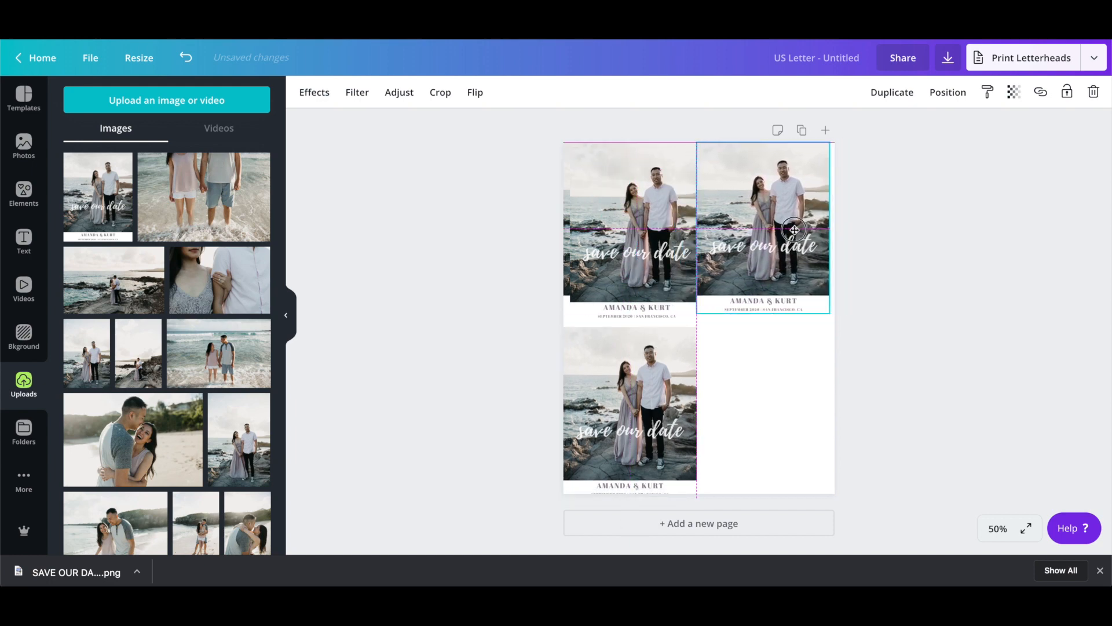
drag(638, 285, 739, 423)
Step: Align the two lower cards flush beneath the upper pair to form an even two-by-two grid without gaps
drag(645, 414, 642, 401)
drag(764, 399, 763, 400)
click(869, 312)
mouse_move(668, 328)
mouse_down()
mouse_move(668, 350)
mouse_move(668, 332)
mouse_up()
click(955, 273)
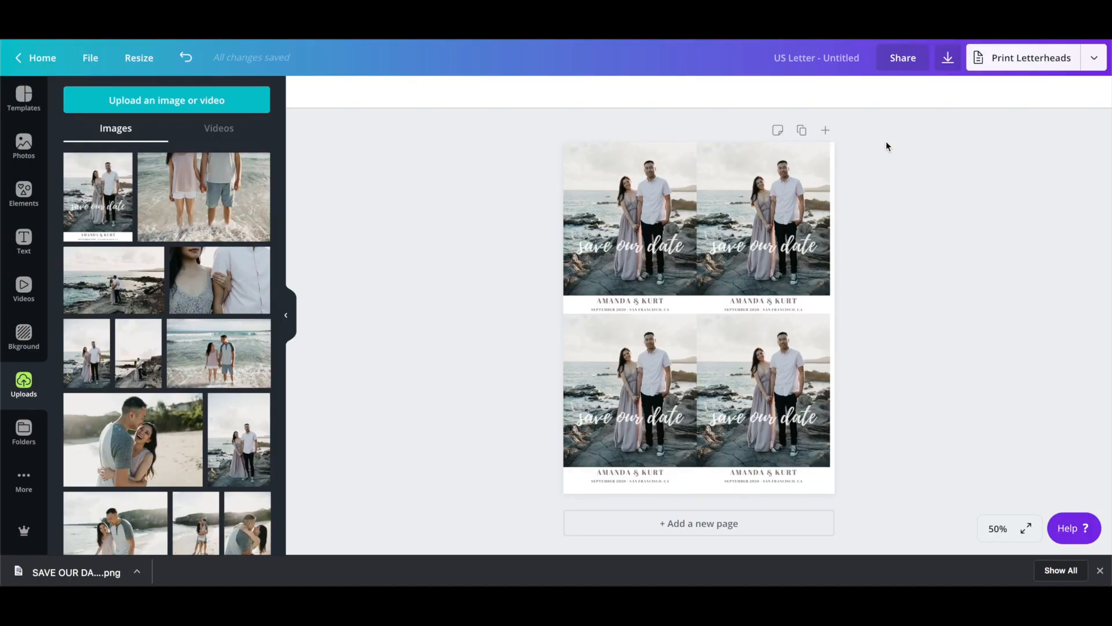
Step: Rename the design as "SAVE OUR DATE X4" and download it as a PDF Print file without crop marks
click(833, 61)
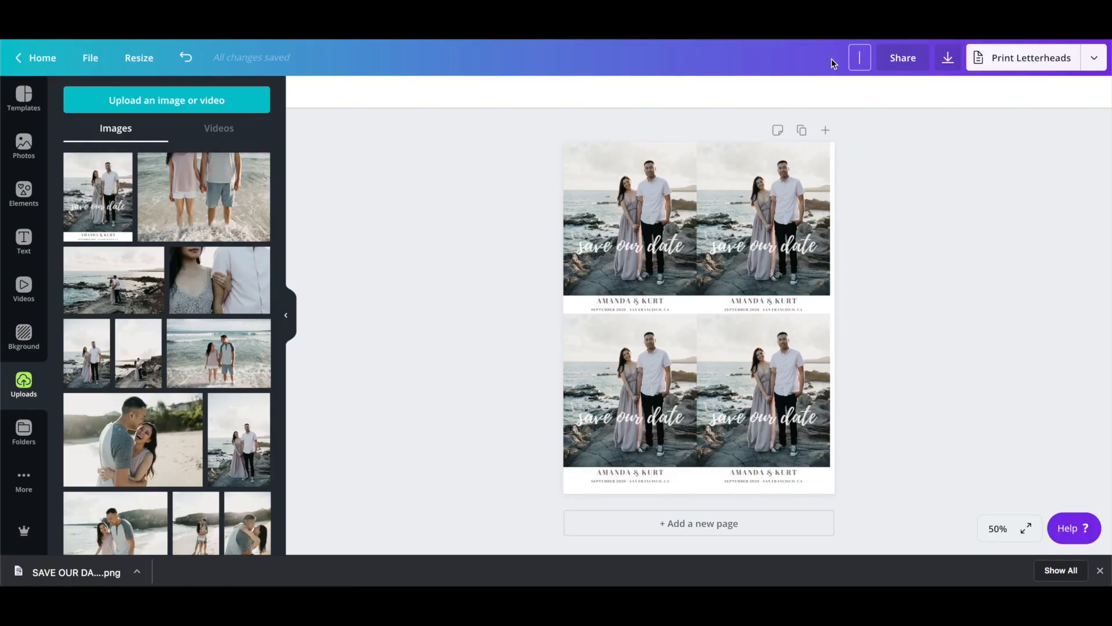
text(SAVE OUR DATE X4)
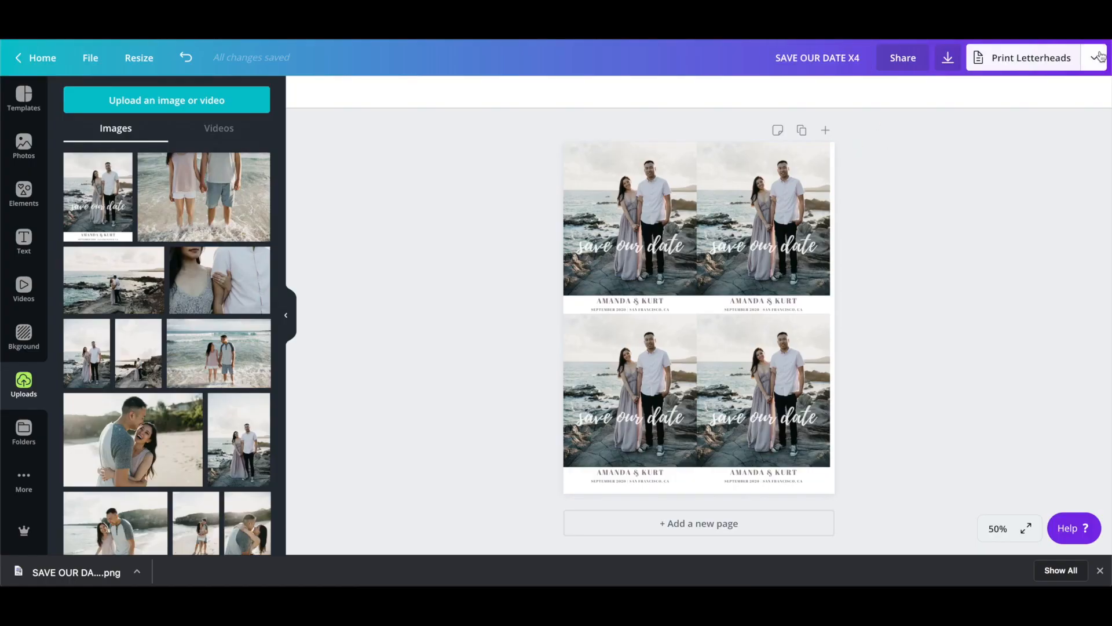
click(1095, 59)
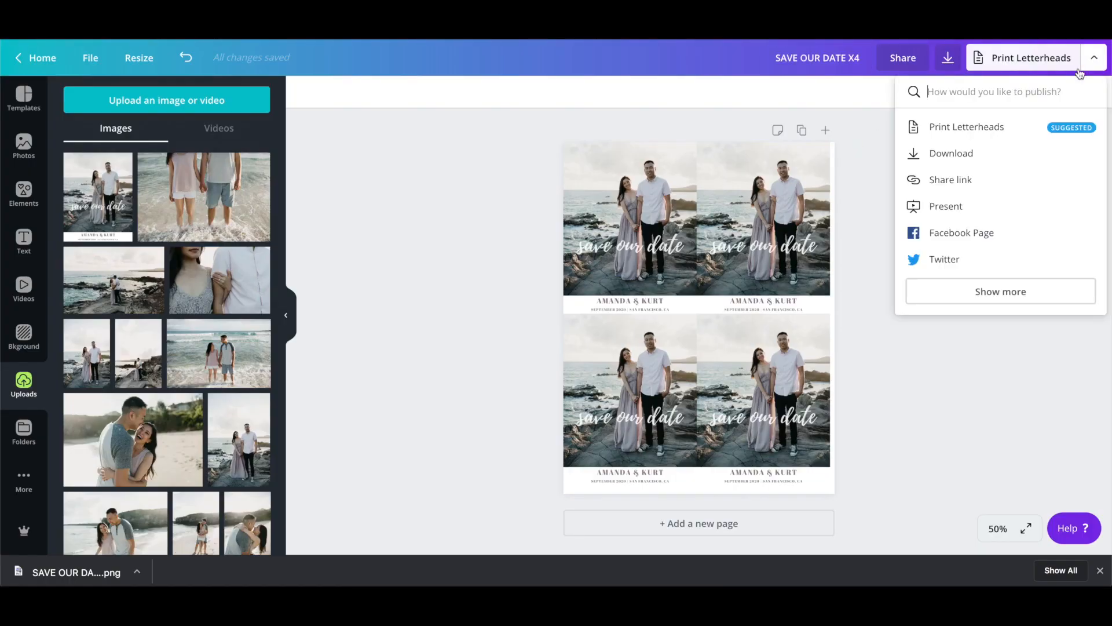
click(953, 161)
click(948, 224)
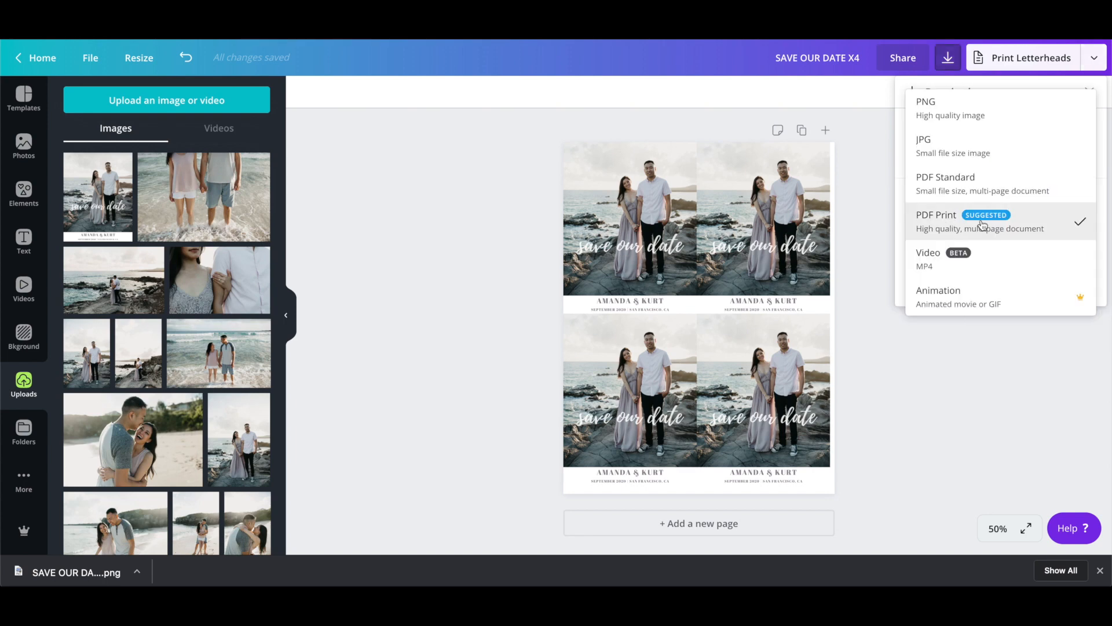
click(1023, 225)
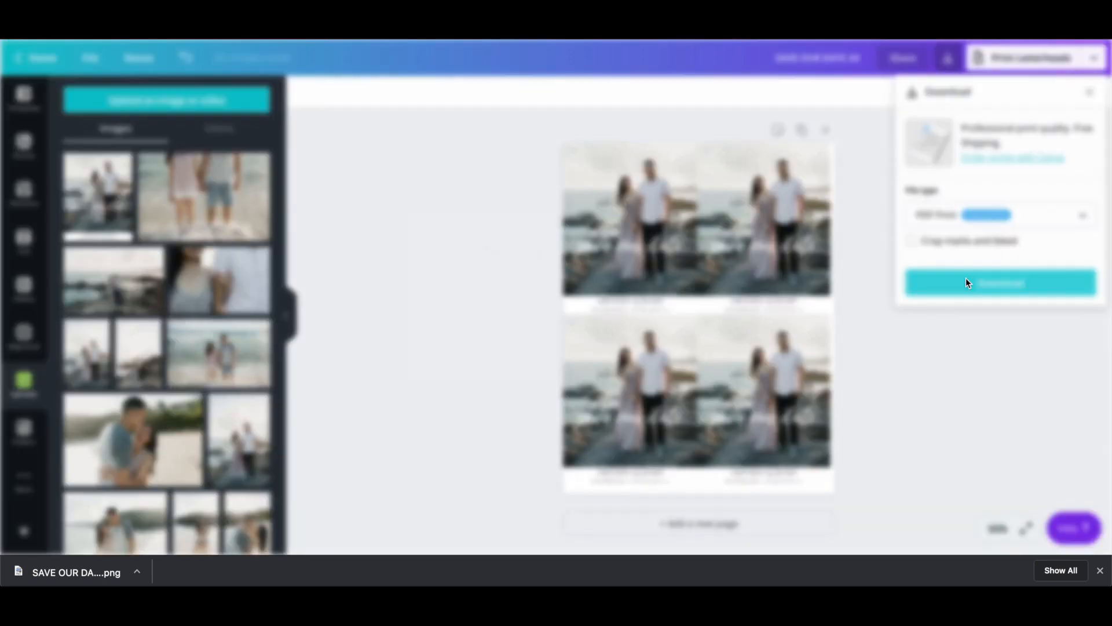
click(967, 283)
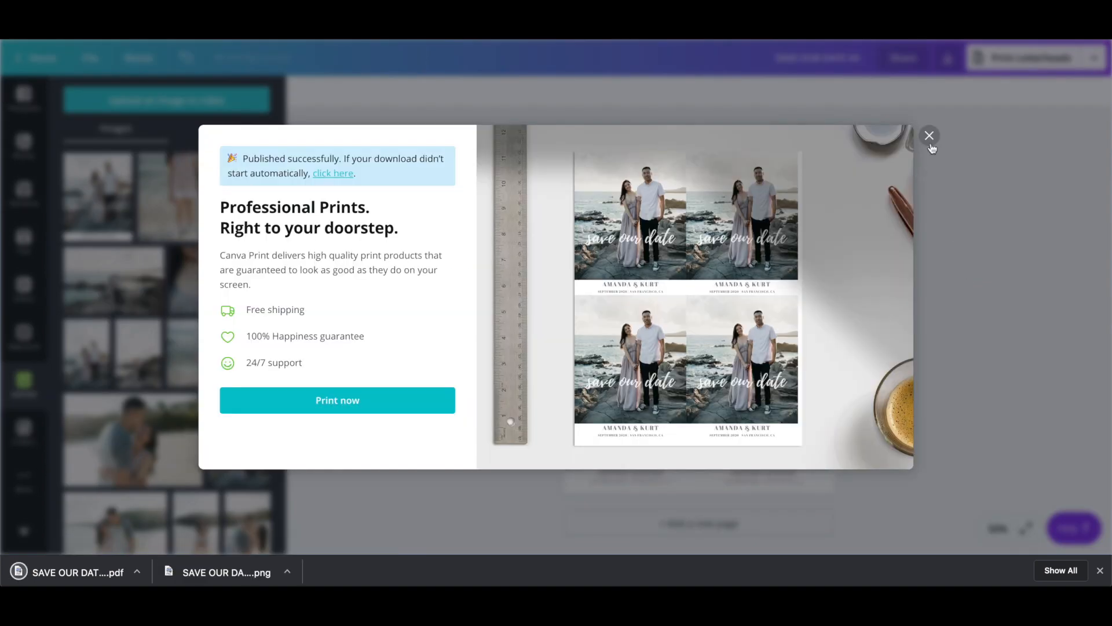
click(929, 136)
Step: Open the downloaded SAVE OUR DATE X4 PDF and check the four-card sheet from top to bottom
click(87, 577)
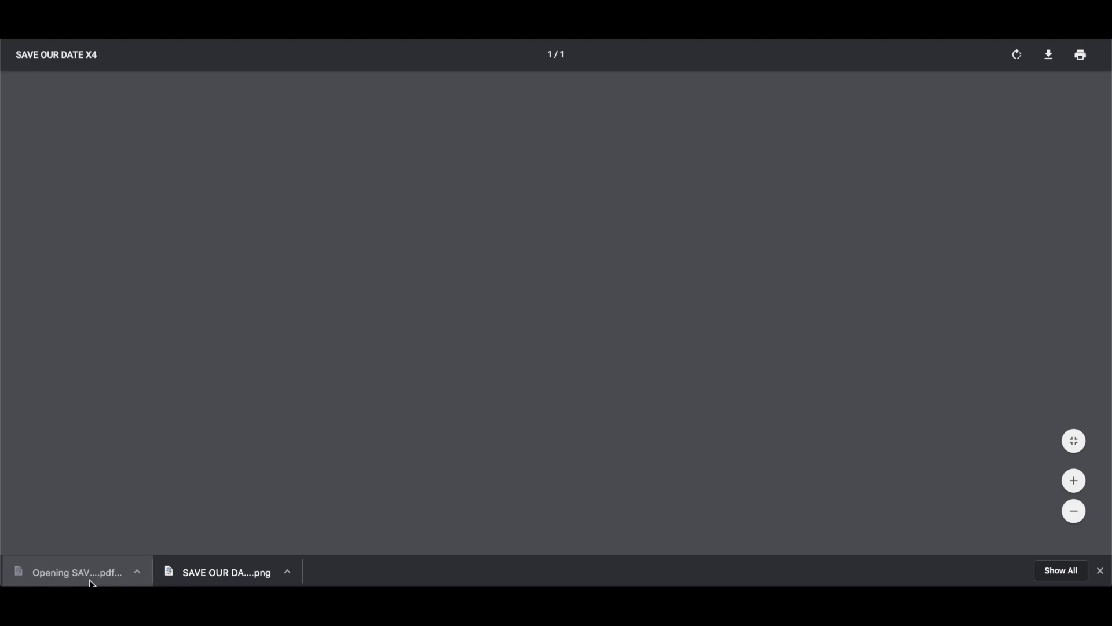
scroll(934, 218, down, 3)
scroll(934, 217, down, 2)
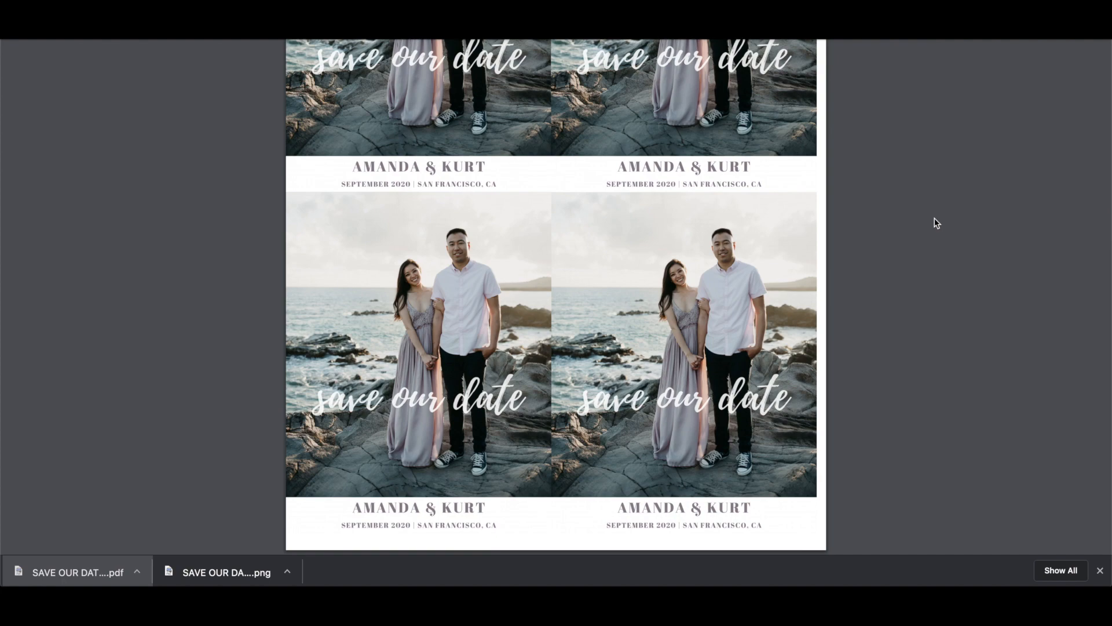
scroll(934, 218, up, 5)
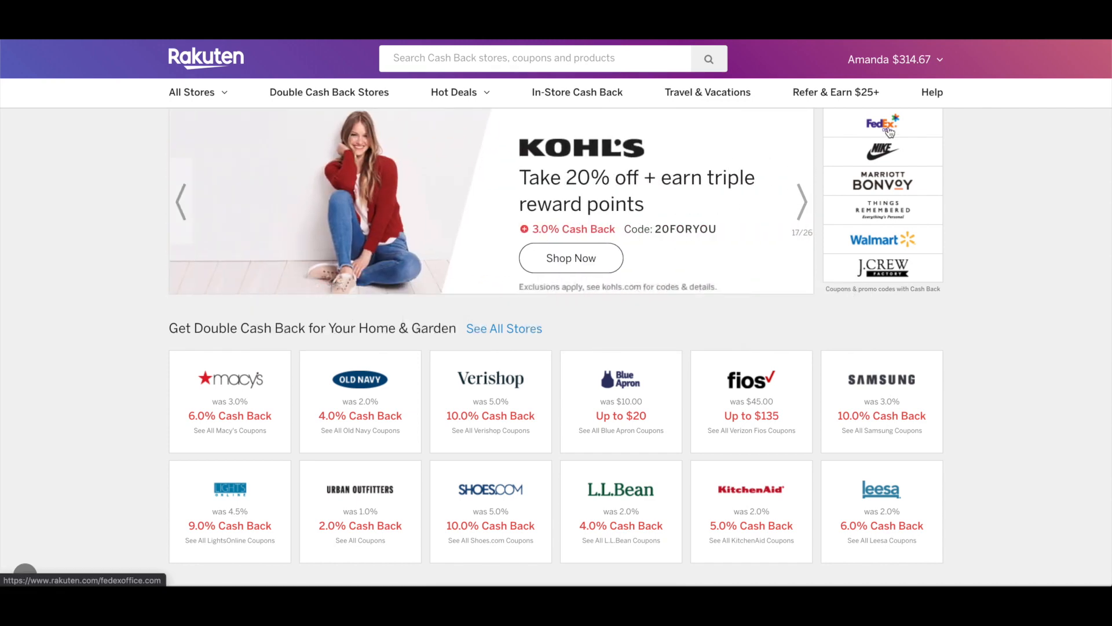
Step: Go to FedEx Office through its Rakuten cash-back offer and start an online printing order
click(890, 132)
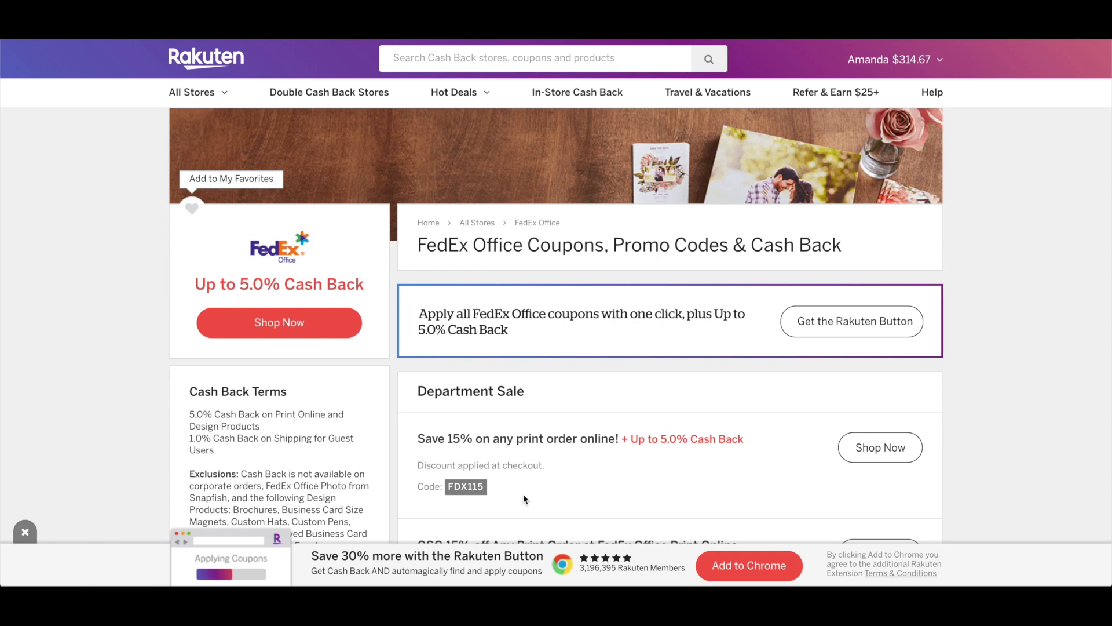
click(278, 322)
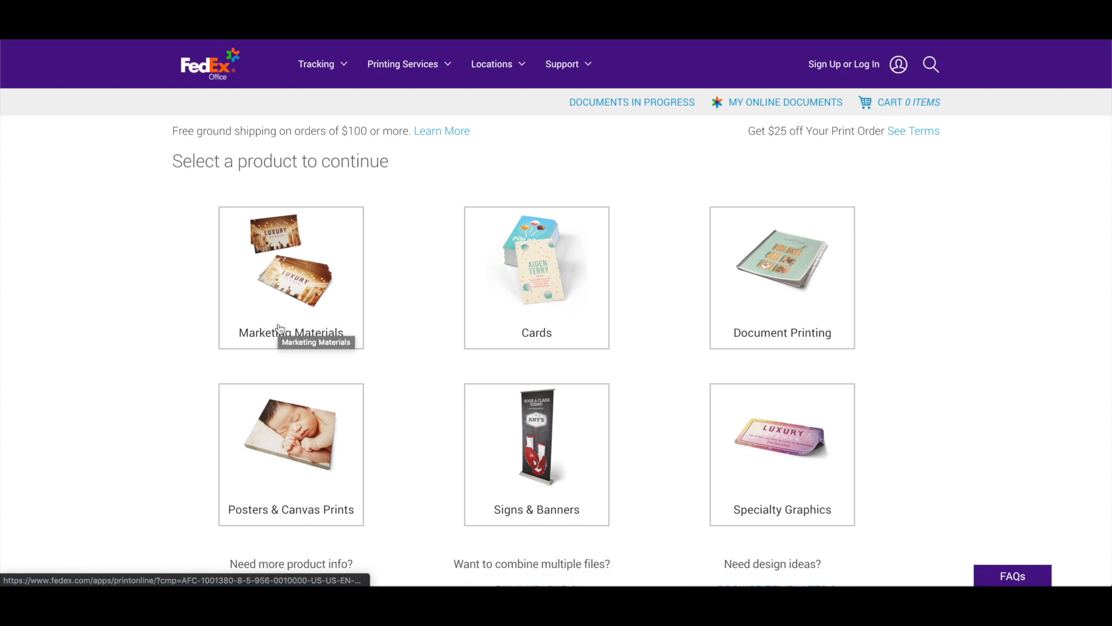
click(443, 65)
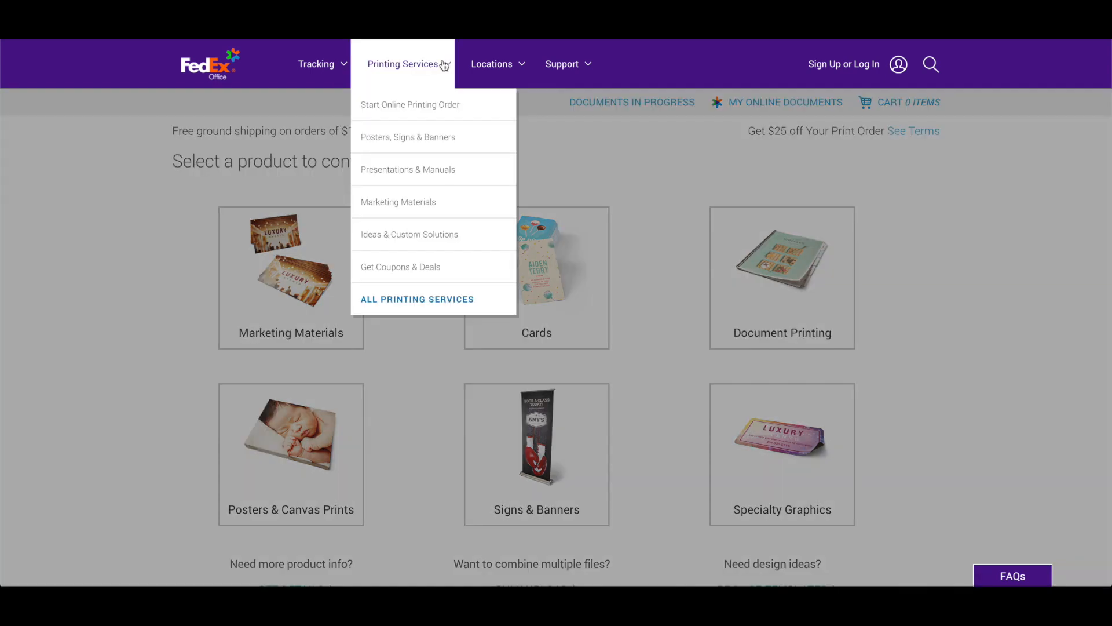
click(424, 111)
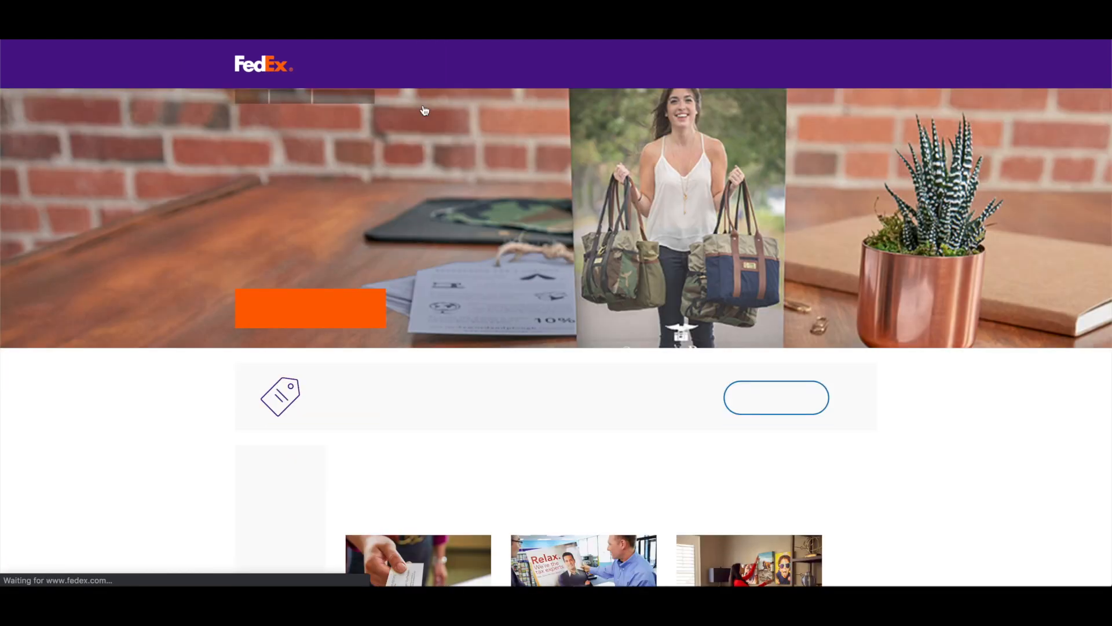
click(316, 316)
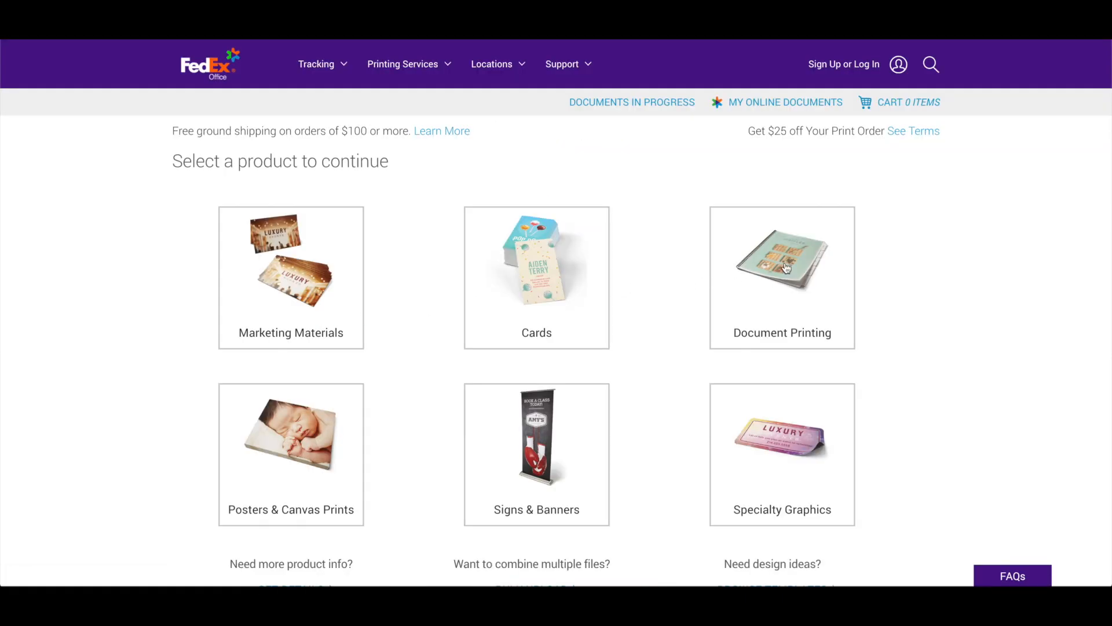
Step: Choose Copies & Custom Projects under Document Printing and upload SAVE OUR DATE X4.pdf from the computer
click(786, 267)
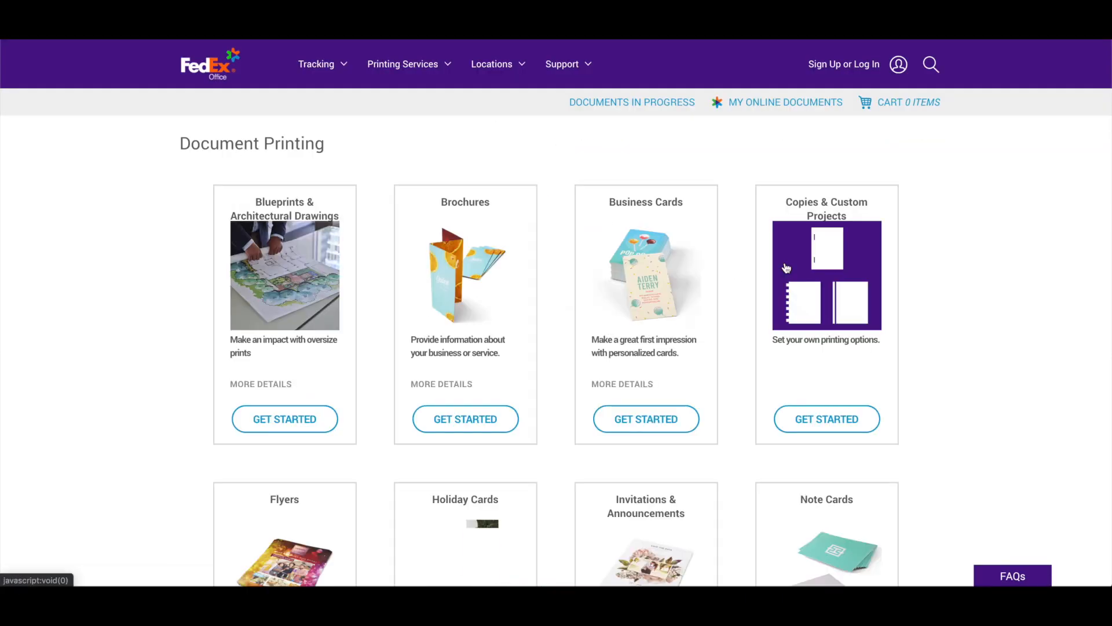
click(831, 419)
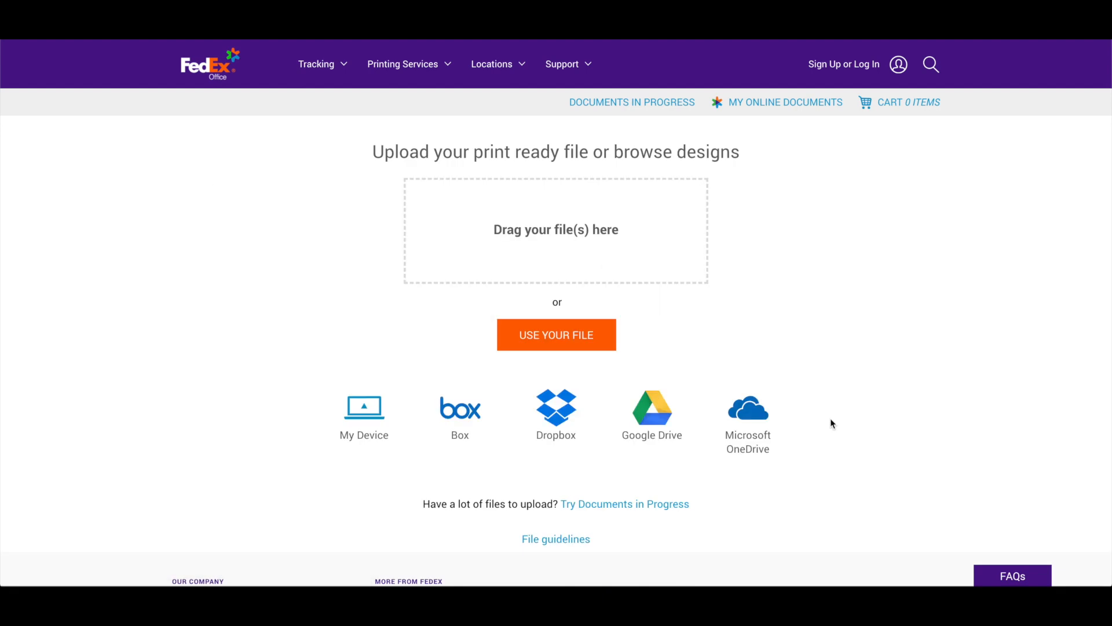
click(574, 331)
click(796, 298)
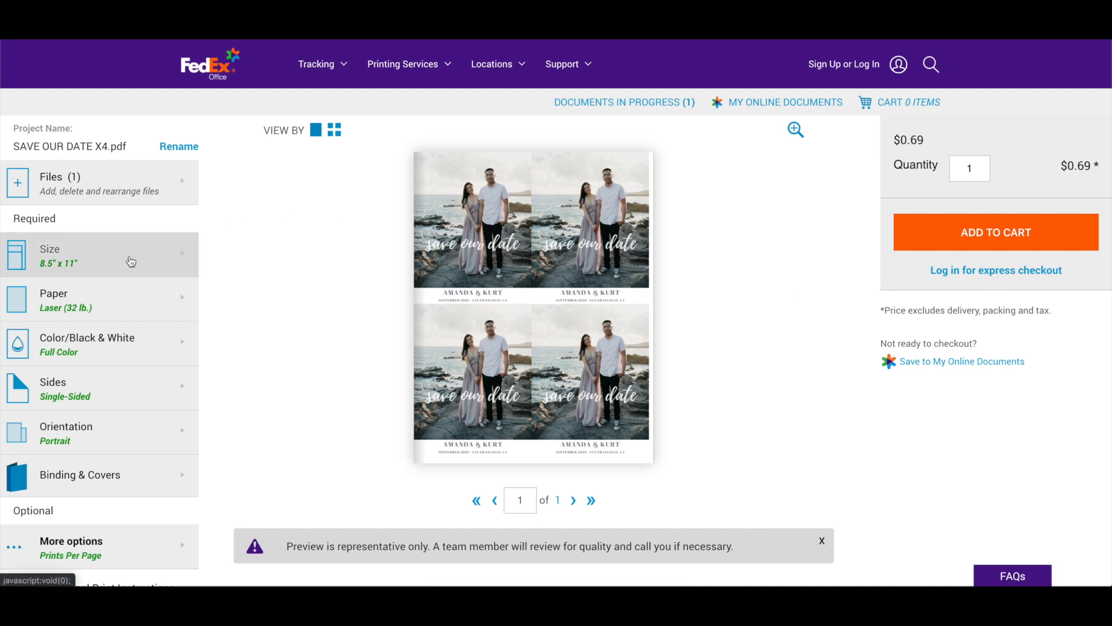
Step: Compare the professional white papers with the card stocks and set the print's paper to Ultra Bright White Card (80 lb.)
click(131, 307)
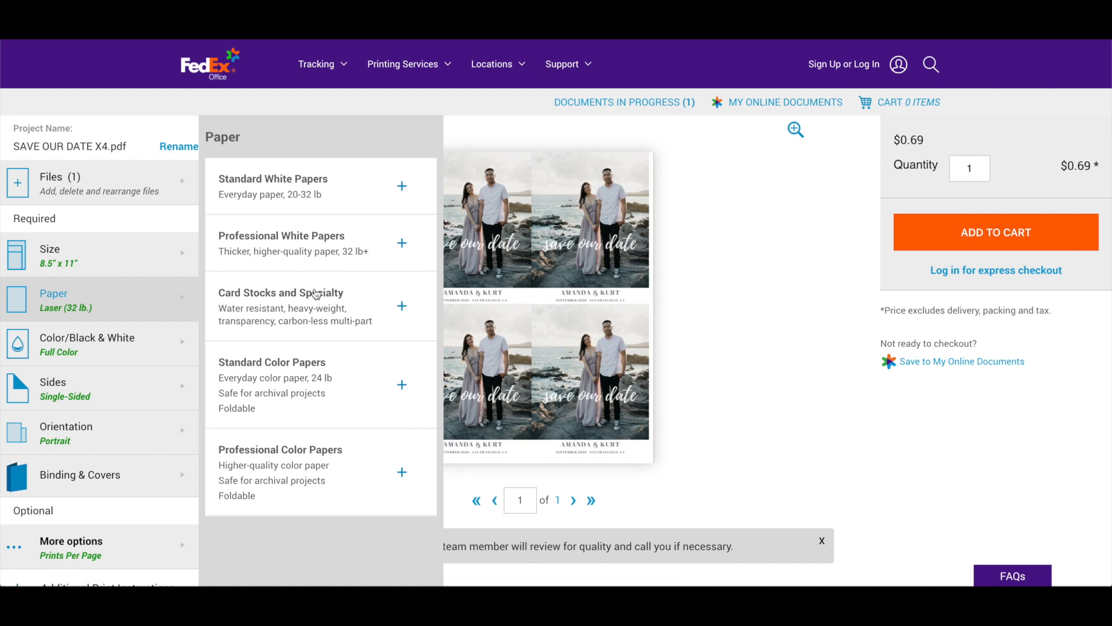
click(375, 298)
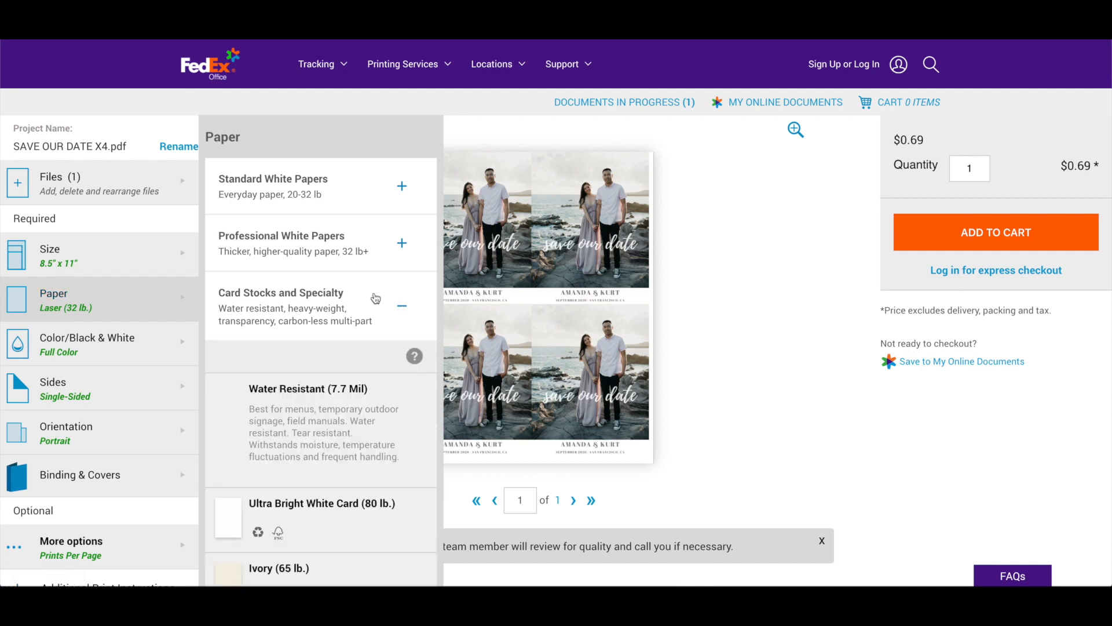
scroll(370, 301, down, 3)
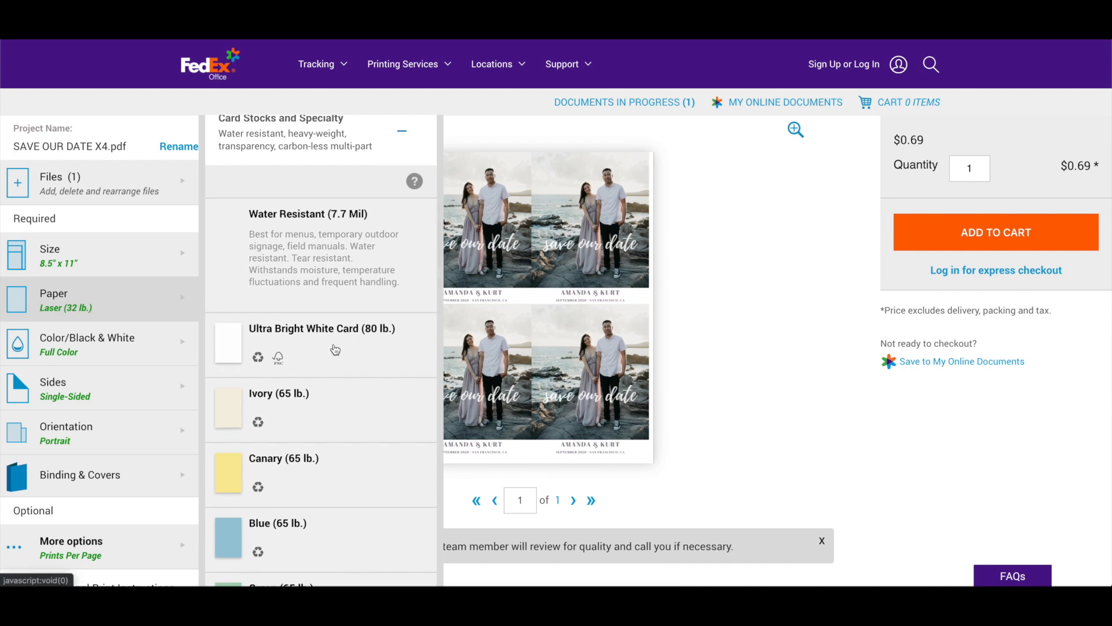
scroll(336, 349, up, 10)
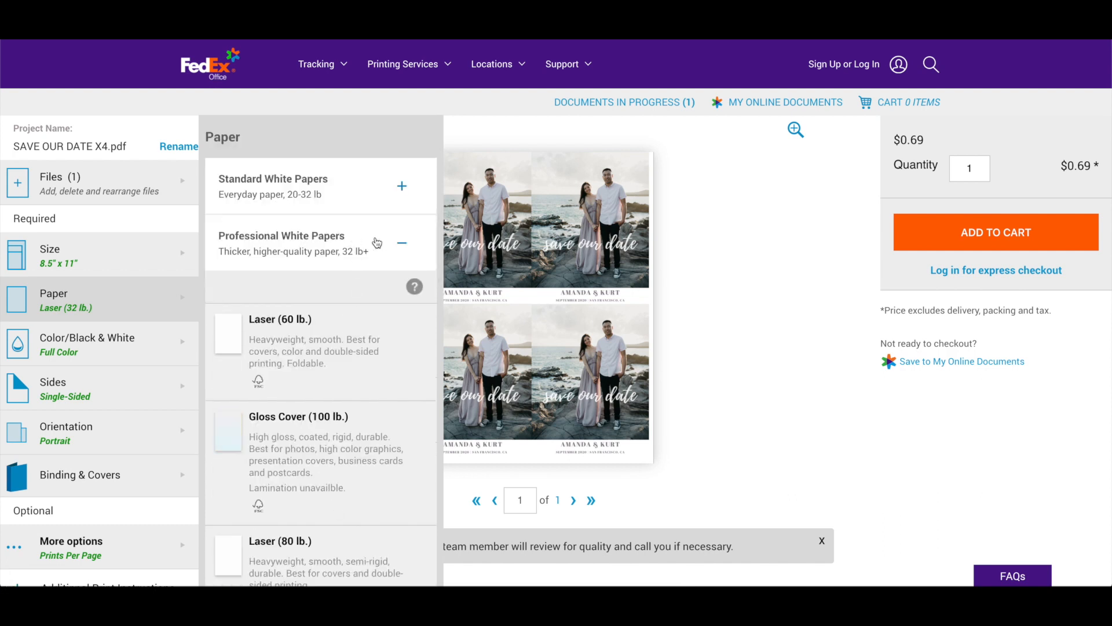
scroll(373, 243, down, 5)
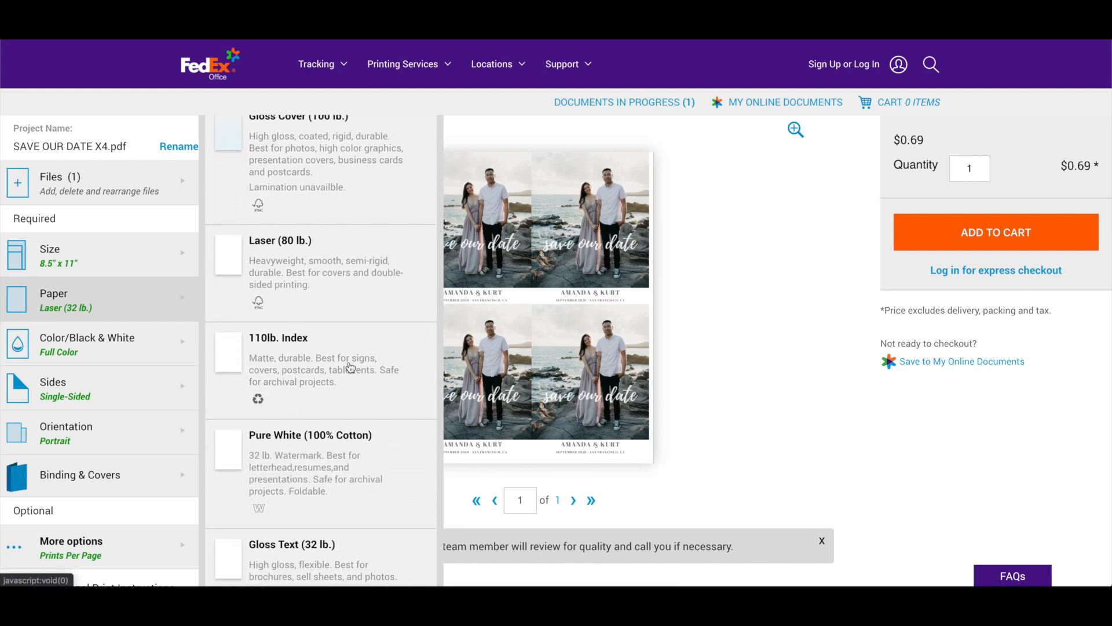
scroll(351, 367, up, 6)
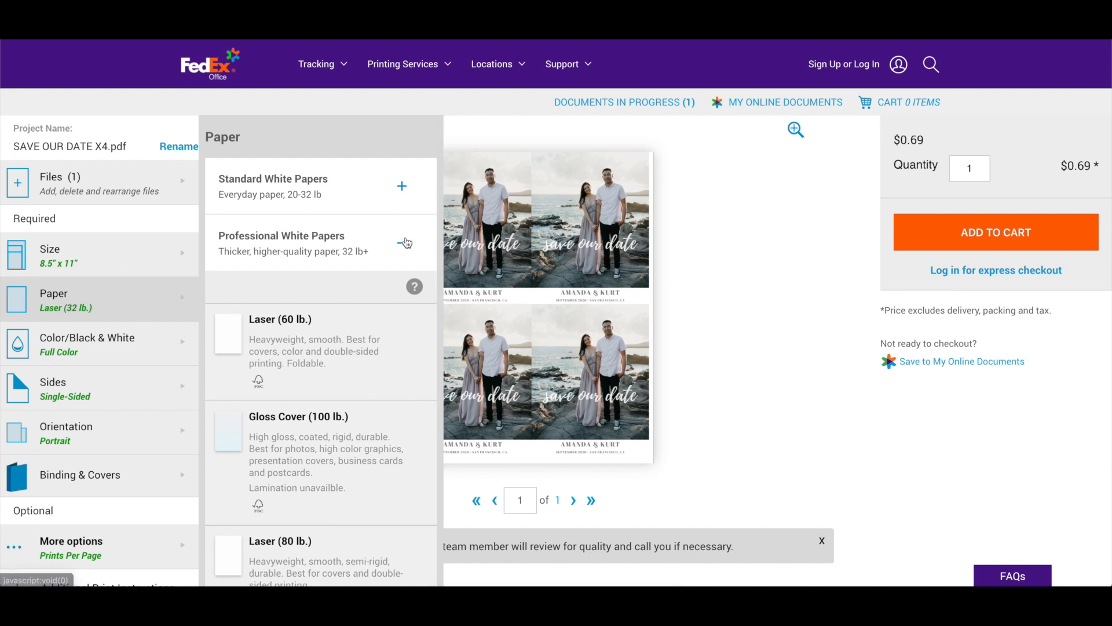
click(405, 242)
click(326, 307)
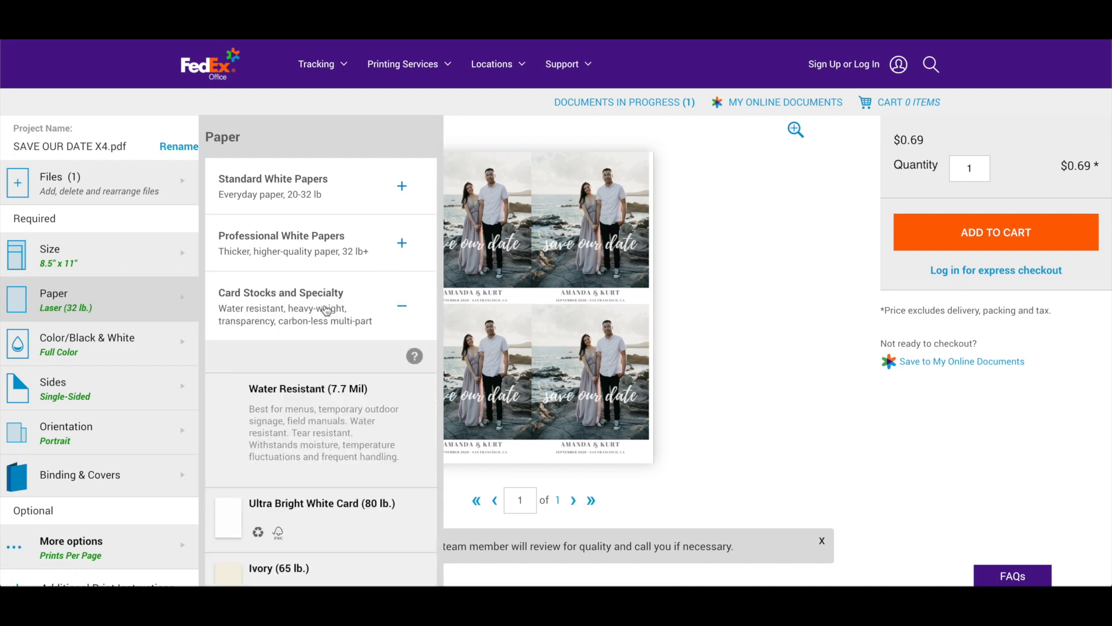
click(336, 516)
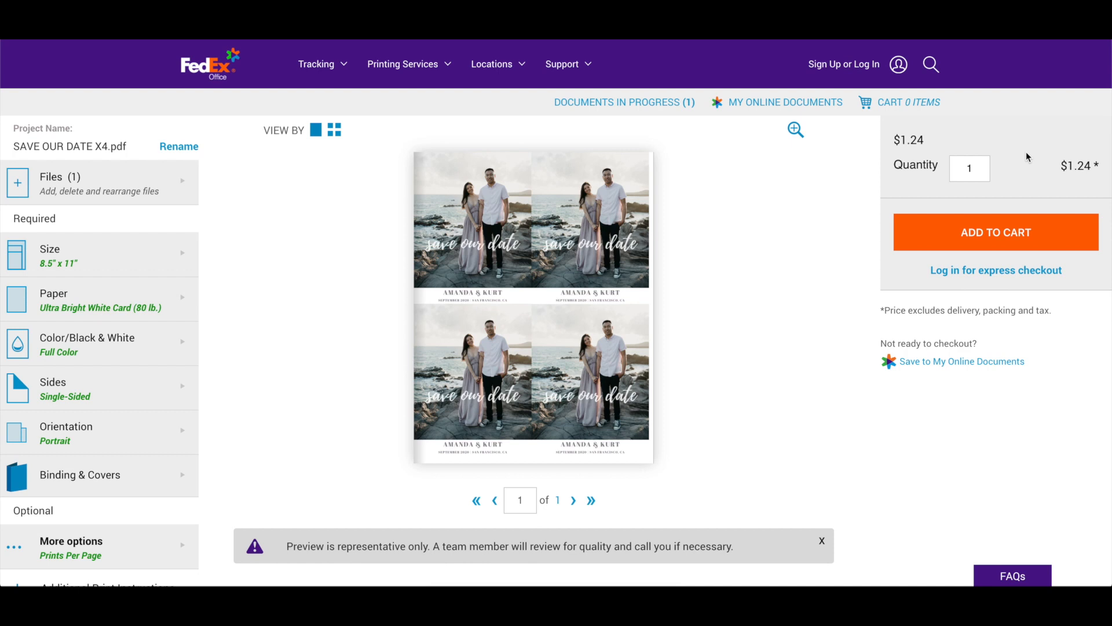
Step: Add the print job to the cart and apply the best coupon found by Honey to the order
click(1018, 231)
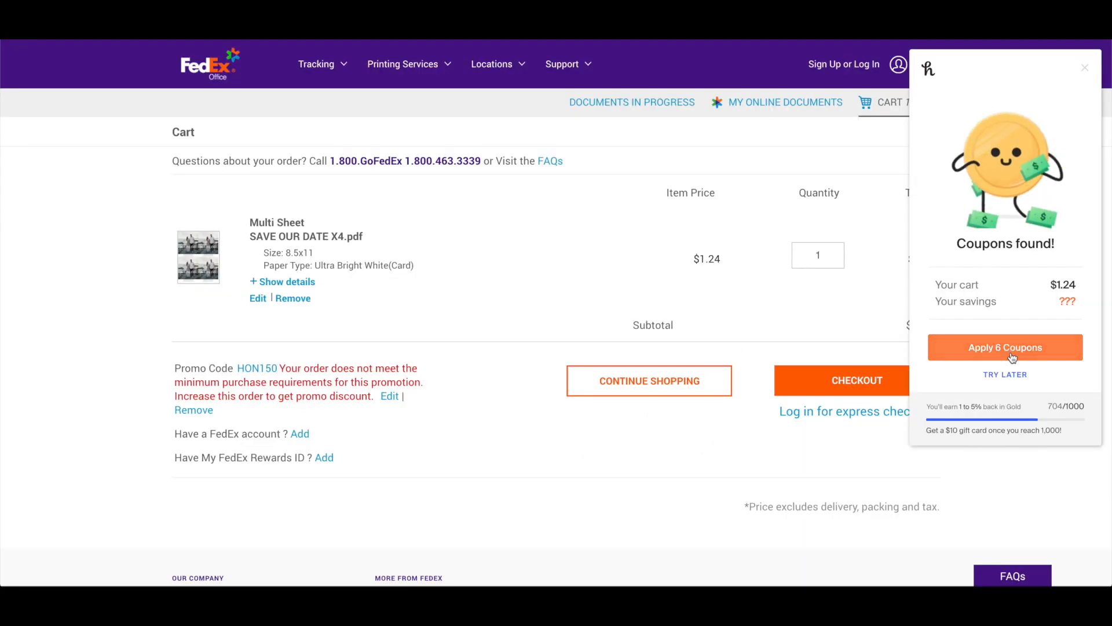
click(1011, 352)
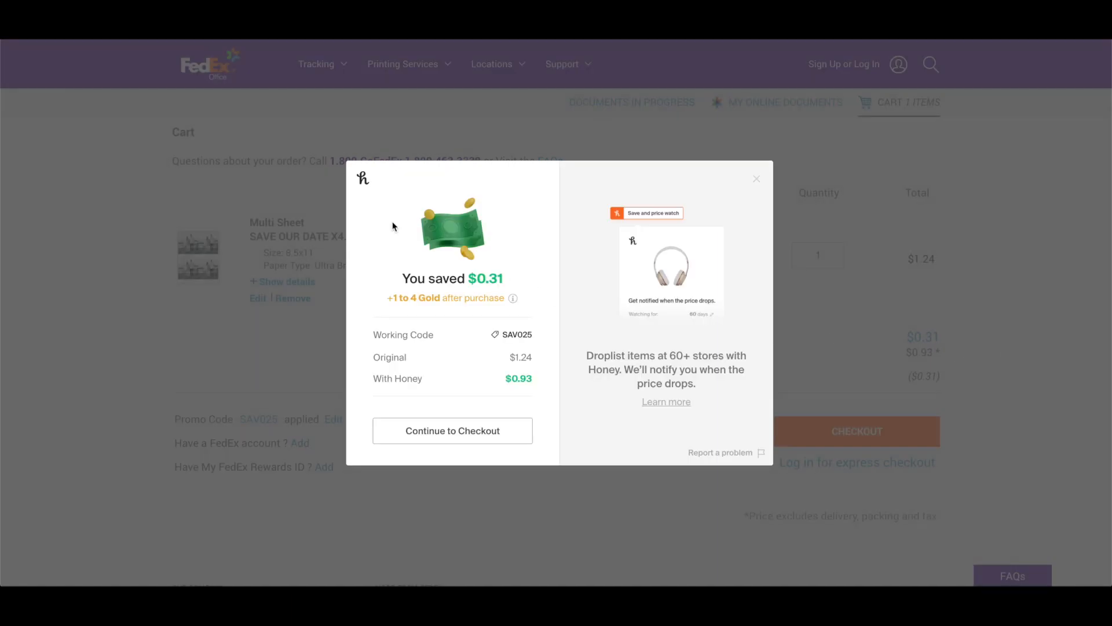
click(474, 436)
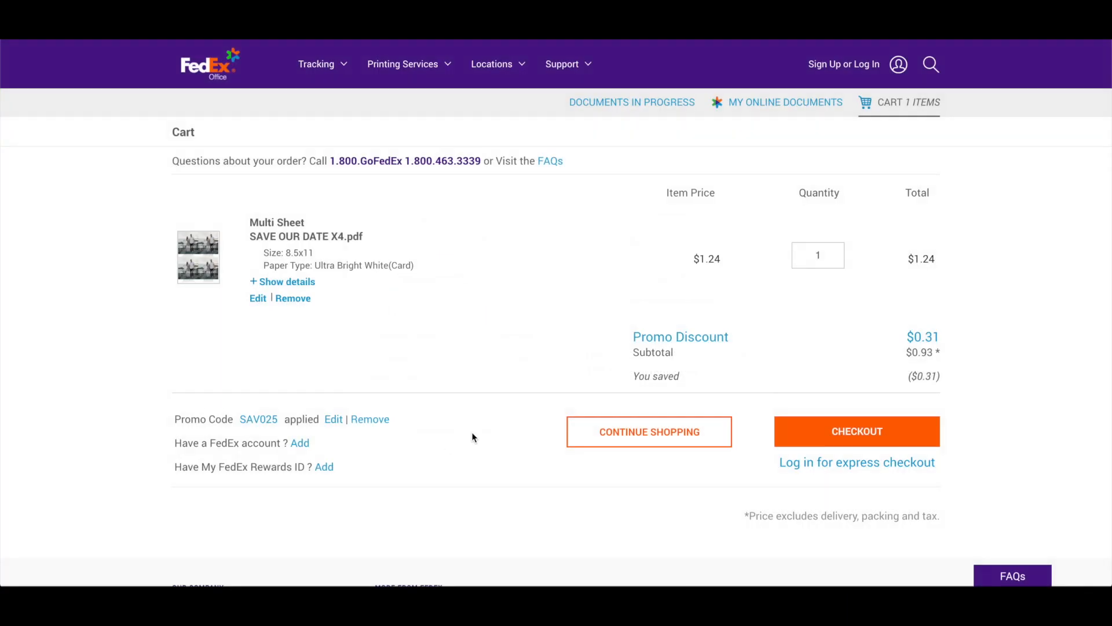